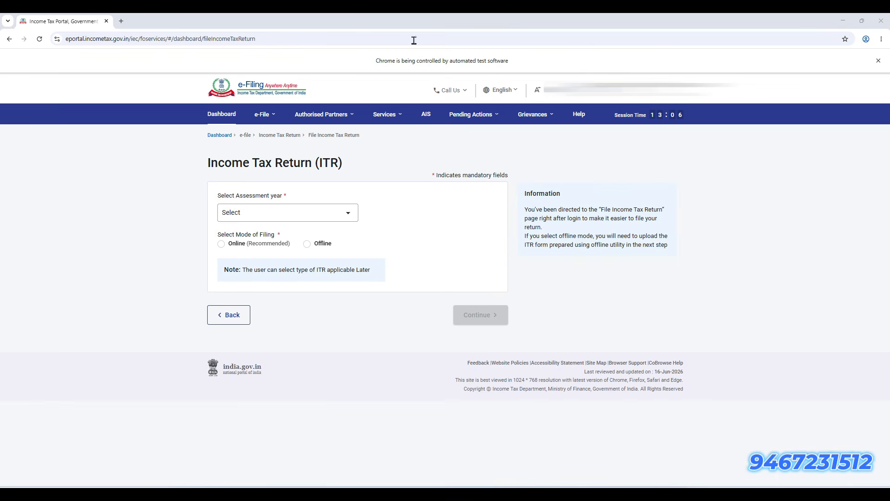
Zoom the portal page, open the File Income Tax Return form, and expand the assessment year list
key(ctrl+plus)
key(ctrl+plus)
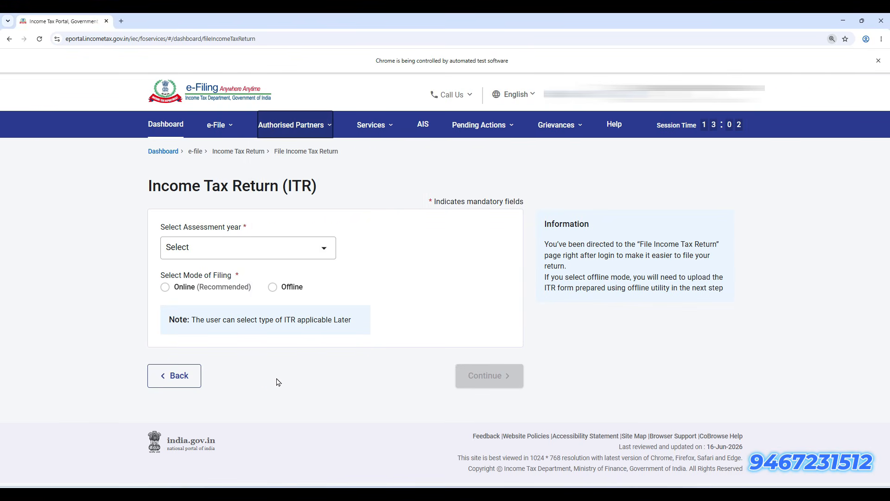
click(220, 137)
mouse_move(222, 158)
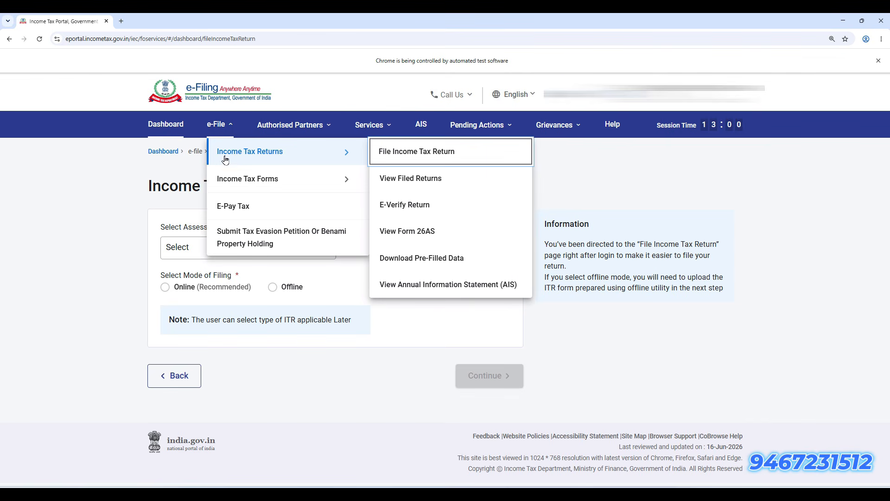
click(458, 157)
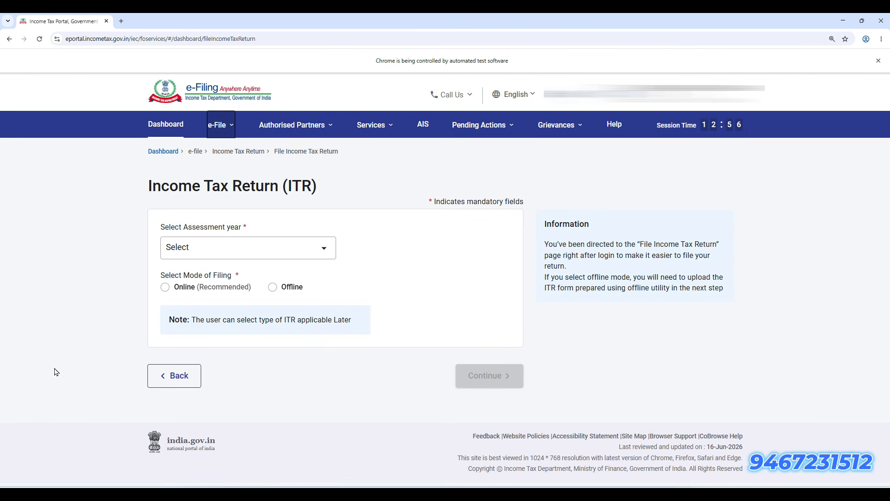
click(295, 254)
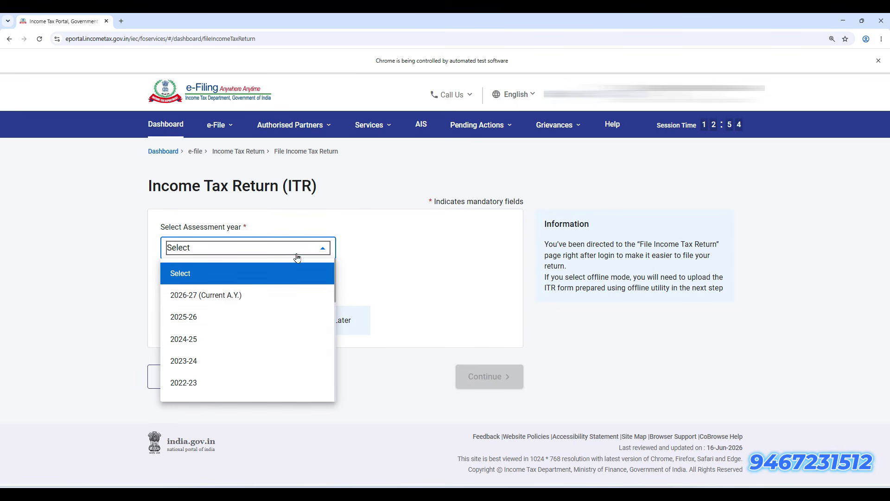
Start a fresh online AY 2026-27 filing as Individual and expand the ITR Form list
click(274, 292)
click(166, 288)
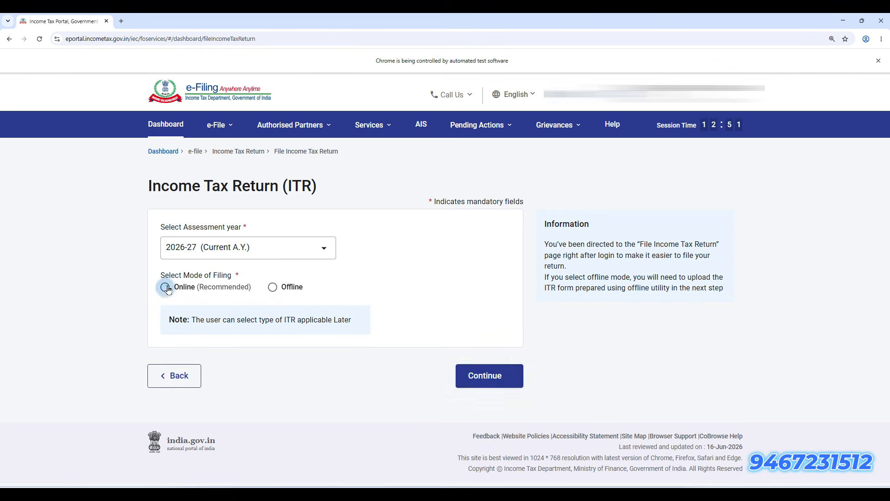
click(483, 374)
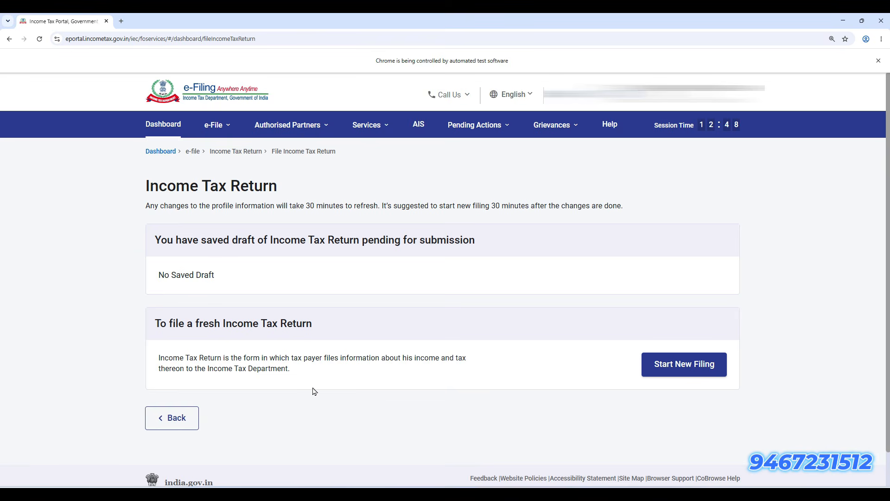
scroll(314, 391, down, 1)
click(685, 330)
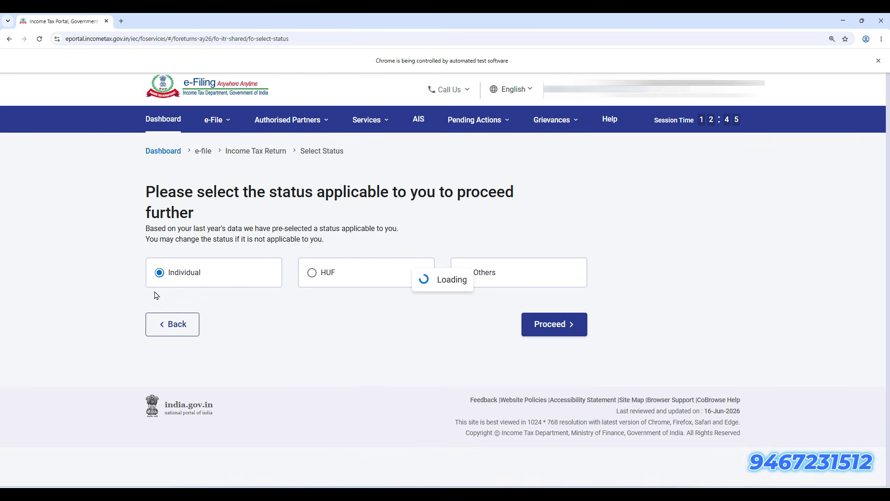
click(544, 325)
click(435, 268)
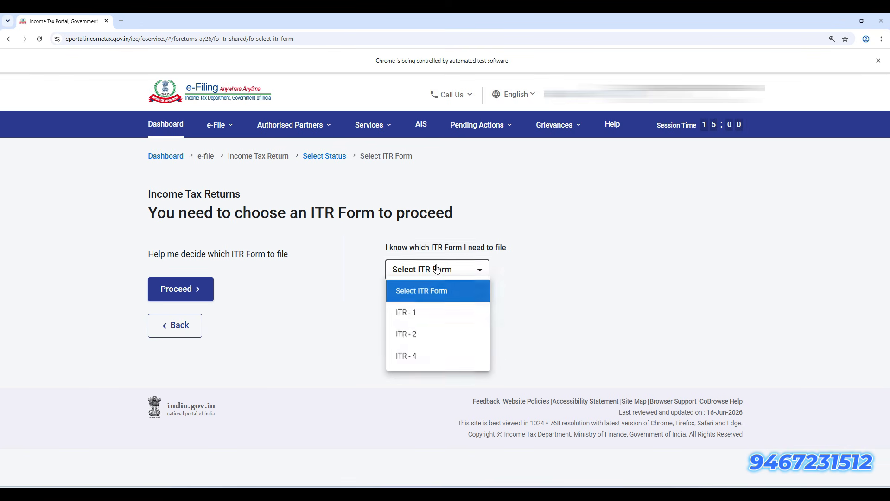
Select ITR - 1 and highlight its resident, Rs.50 lakh, income-source, 112A and agricultural-income conditions
click(425, 307)
scroll(454, 417, down, 1)
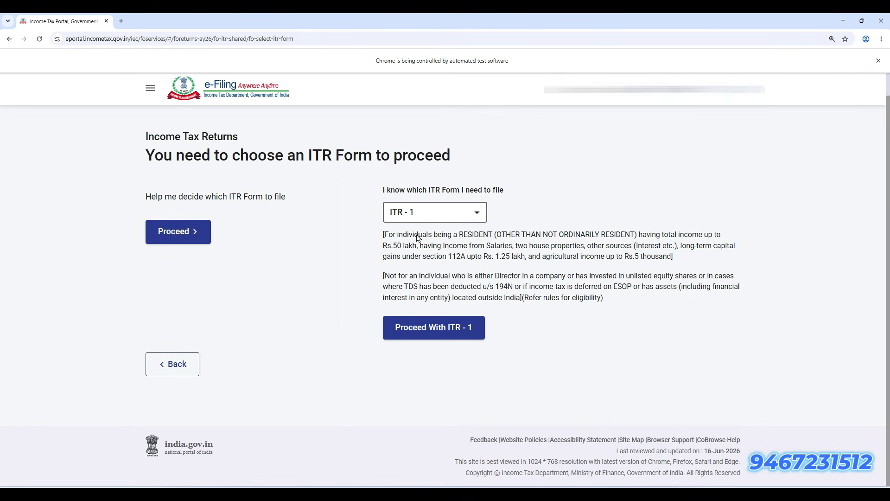
drag(398, 240, 494, 239)
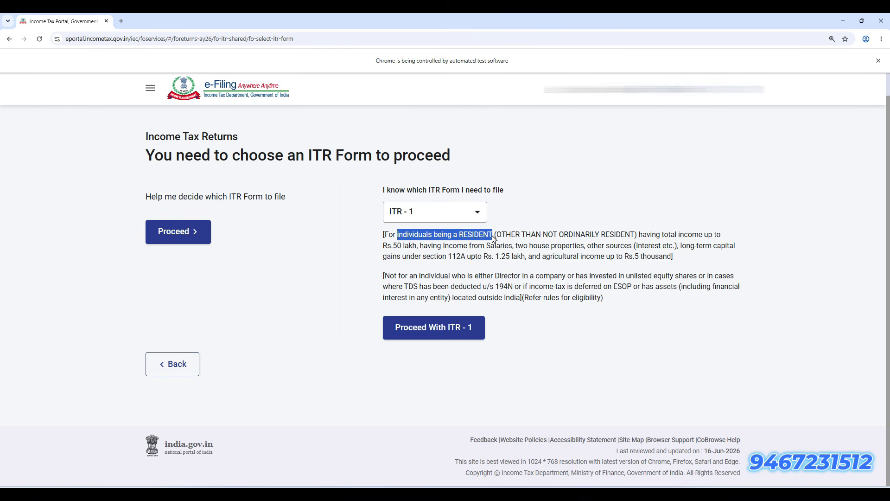
drag(383, 235, 419, 249)
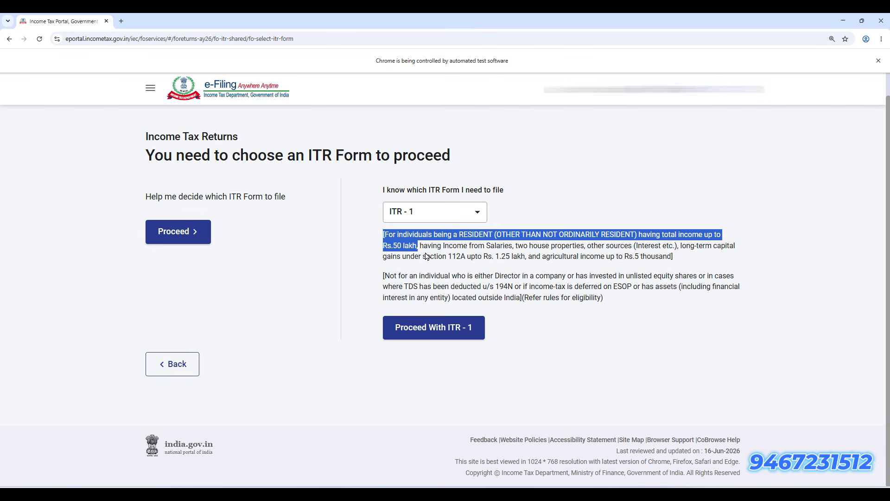
drag(423, 249, 522, 261)
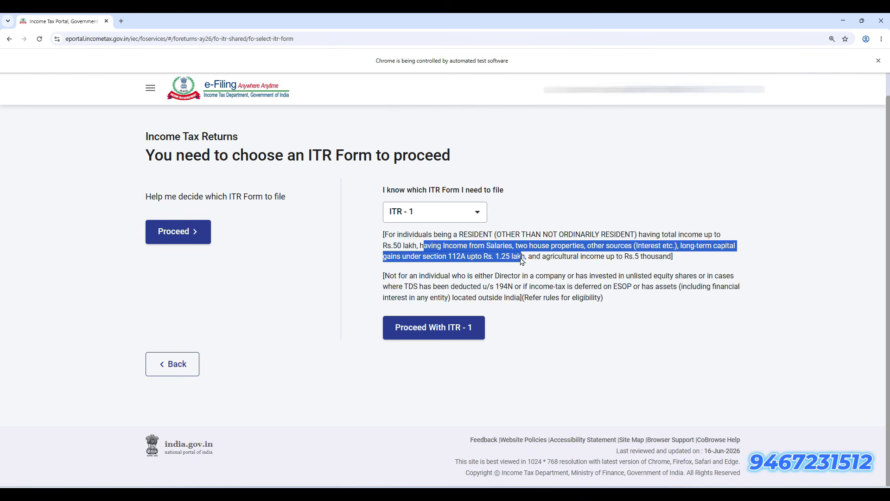
click(392, 263)
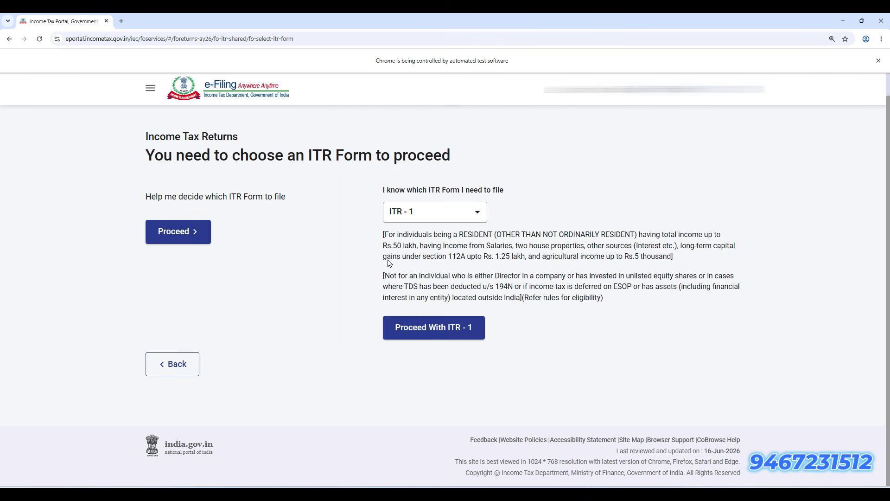
drag(390, 263, 646, 249)
drag(526, 259, 666, 258)
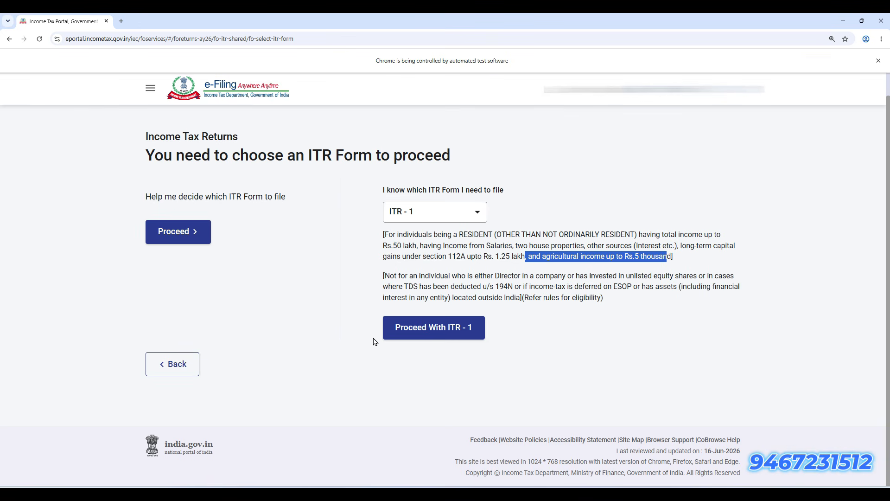
Proceed with ITR - 1 past the regime notice and filing-reason questionnaire into Personal Information
click(433, 328)
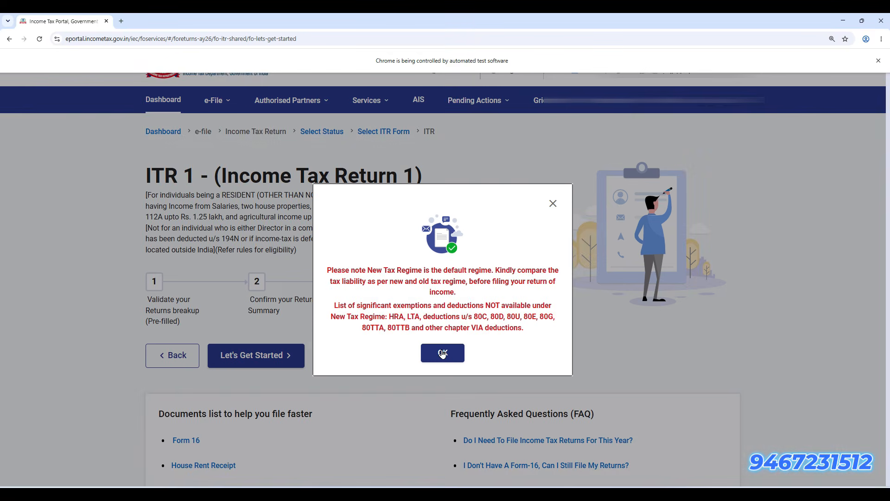
click(442, 353)
click(284, 355)
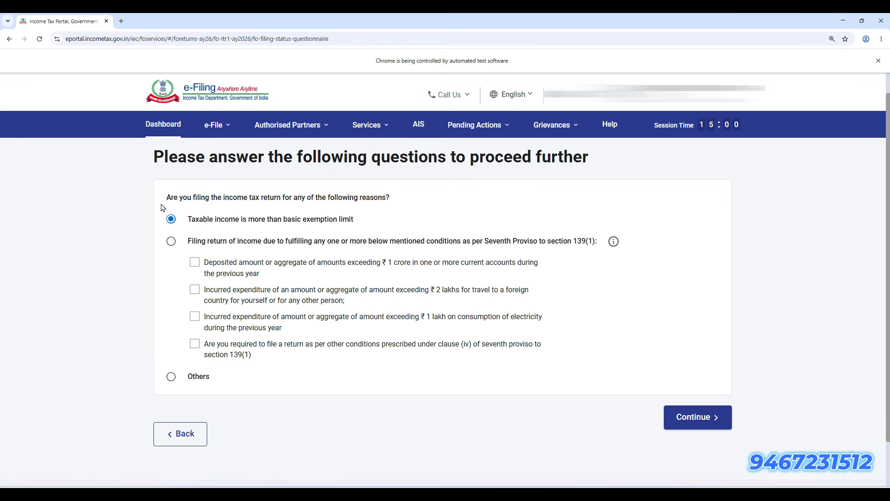
click(697, 423)
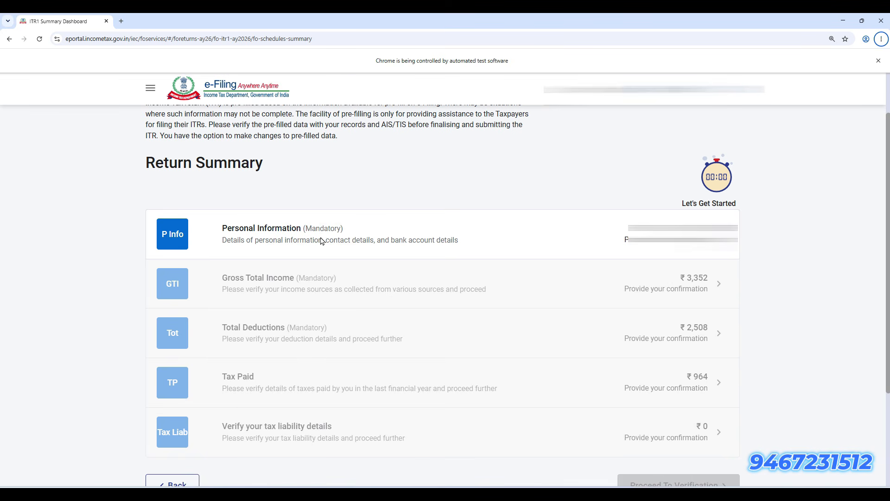
click(355, 238)
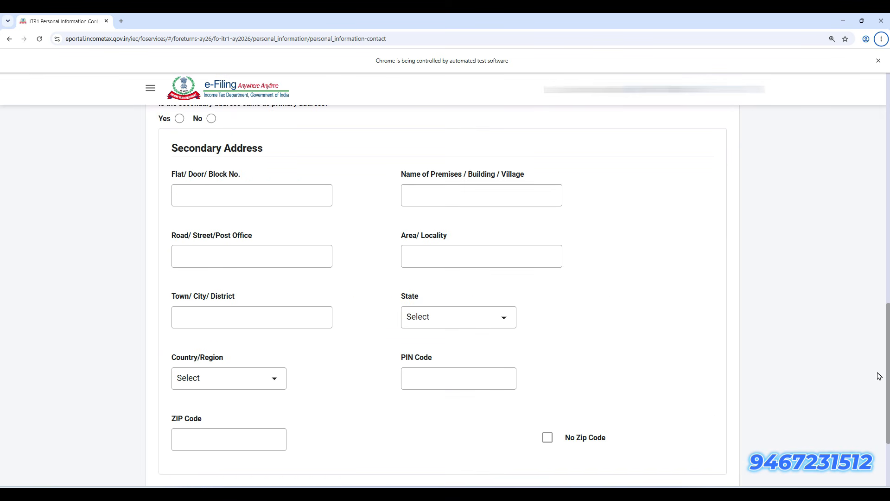
drag(887, 383, 887, 375)
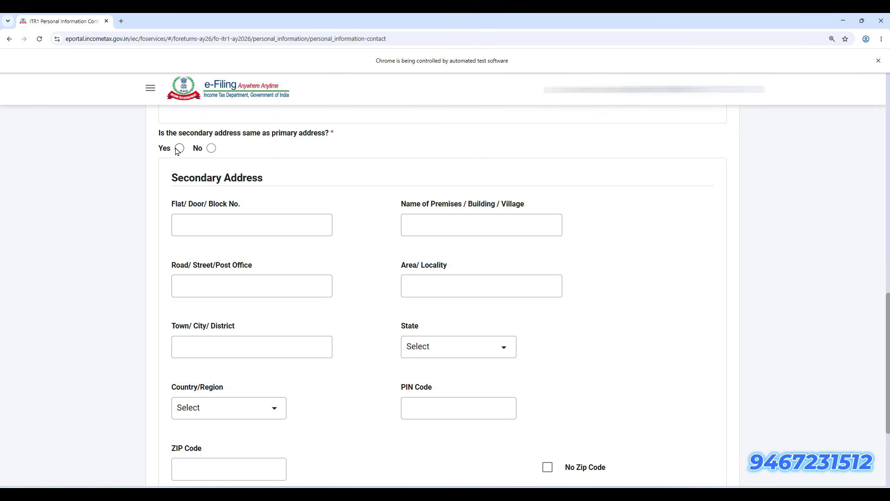
scroll(224, 453, down, 3)
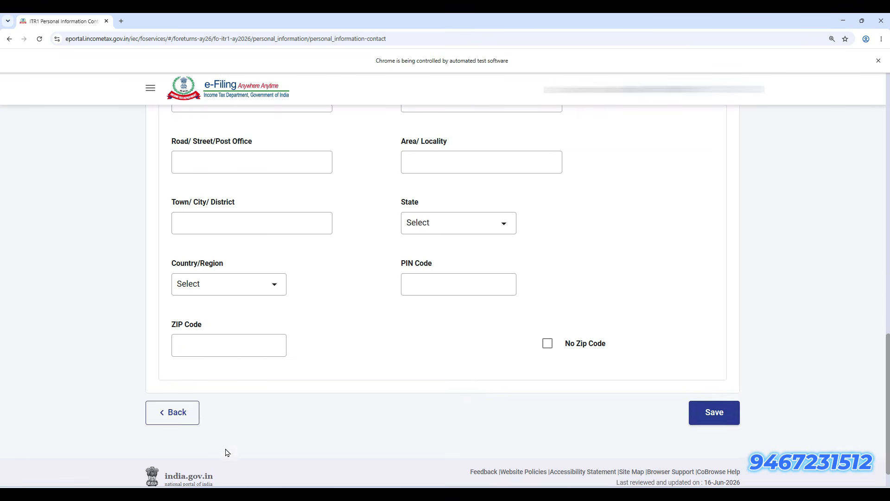
Save the contact details and set the nature of employment to Others
click(722, 420)
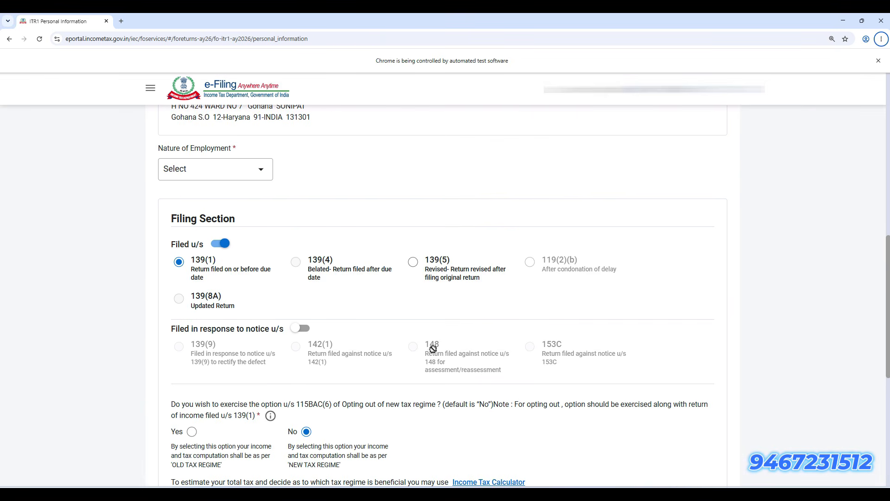
drag(887, 292, 888, 303)
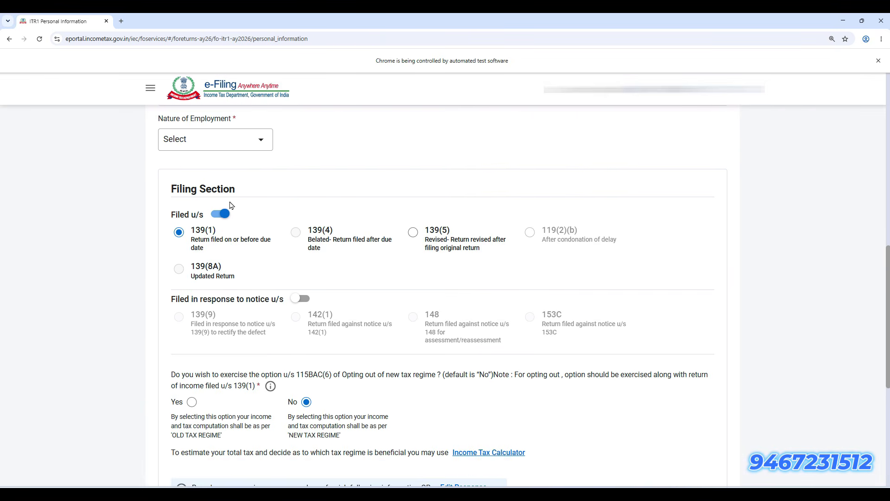
click(214, 139)
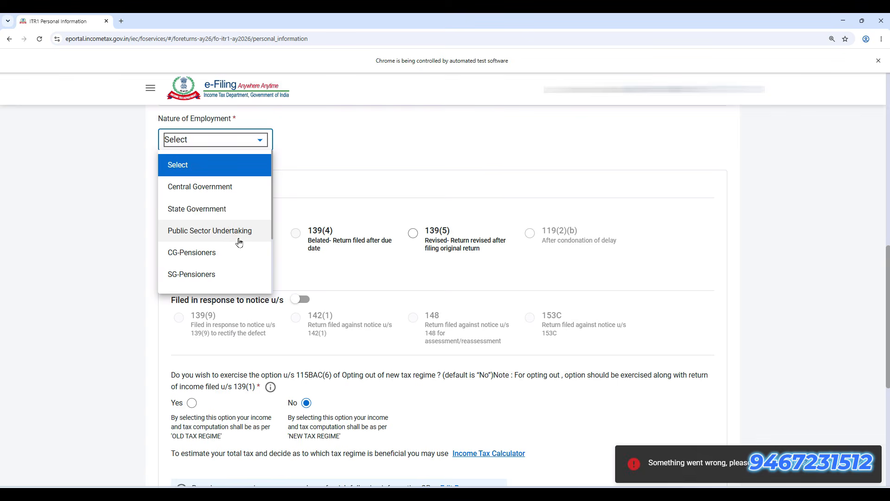
scroll(234, 238, down, 3)
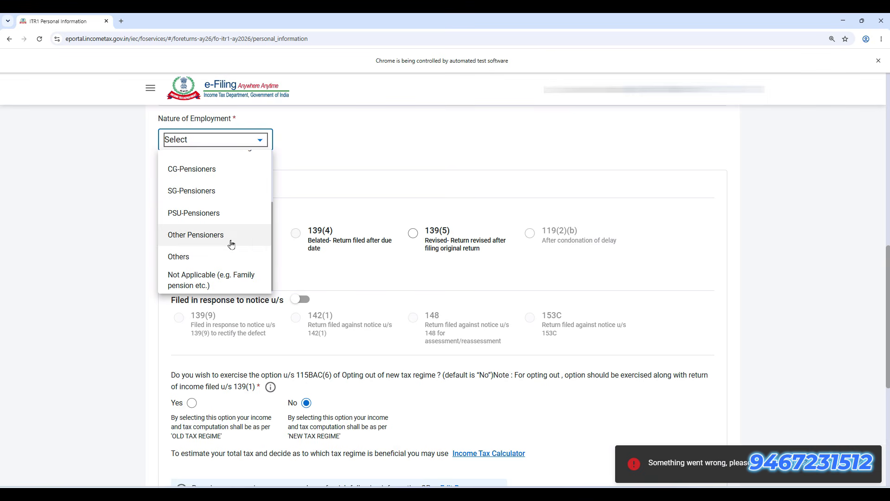
click(229, 256)
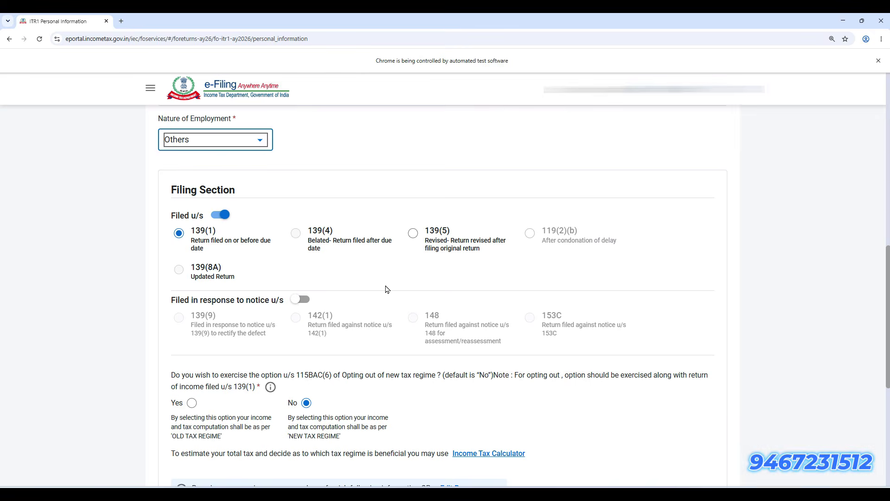
Review the 115BAC(6) question, keeping No for old regime and representative assessee
scroll(387, 289, down, 3)
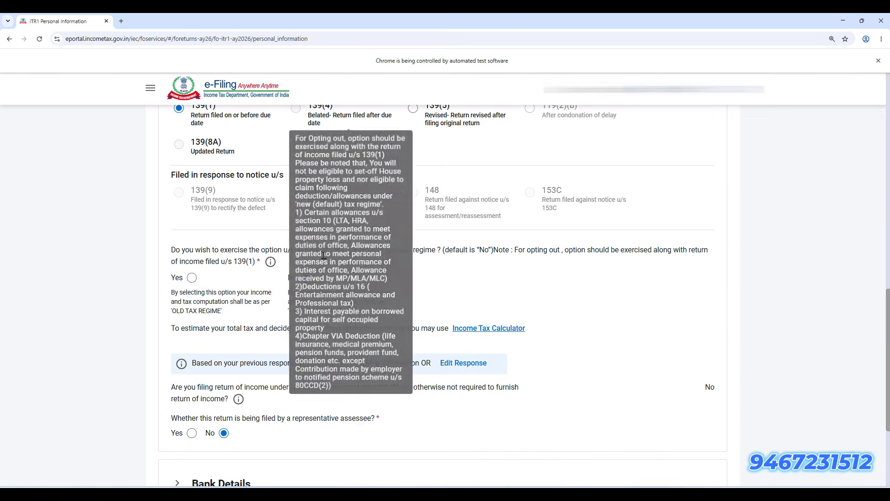
drag(295, 250, 335, 255)
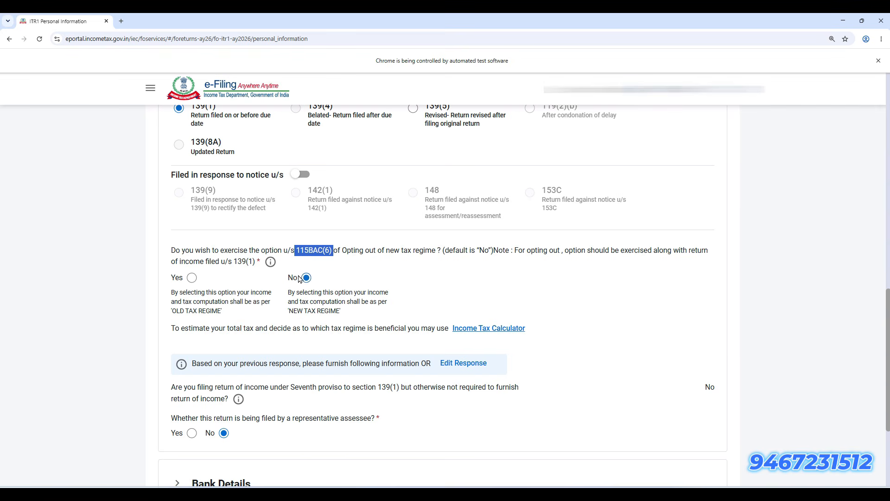
scroll(310, 282, down, 3)
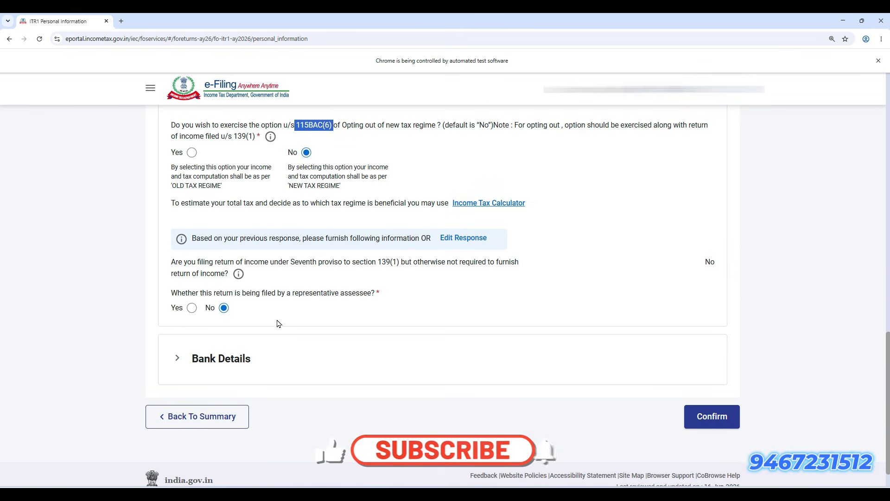
scroll(258, 320, down, 1)
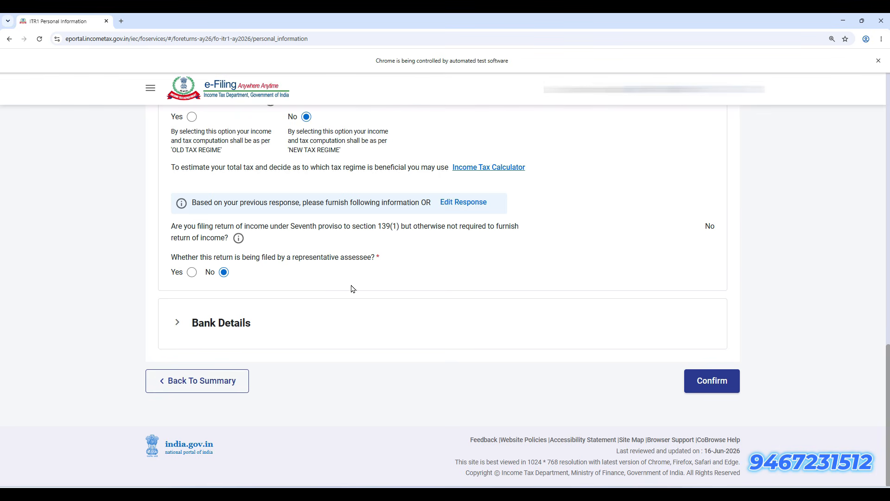
Confirm personal information, open B1 Income From Salary for editing, and switch to the Form 16 PDF
click(721, 387)
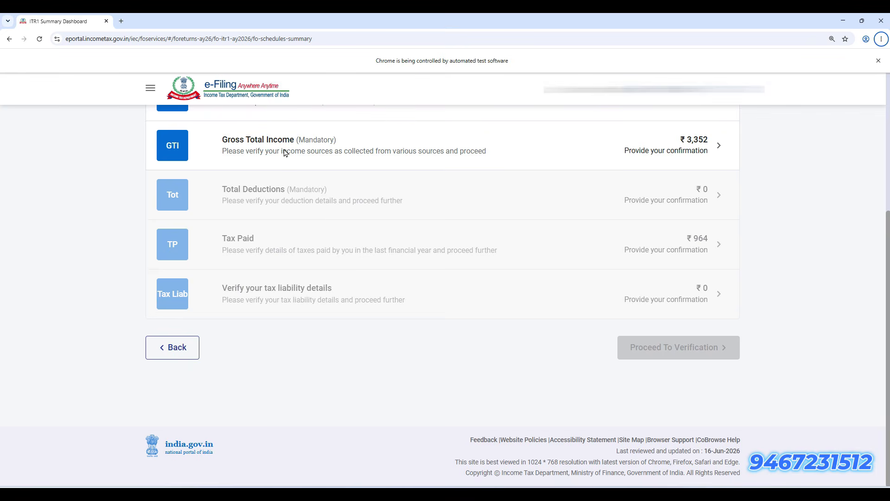
click(358, 147)
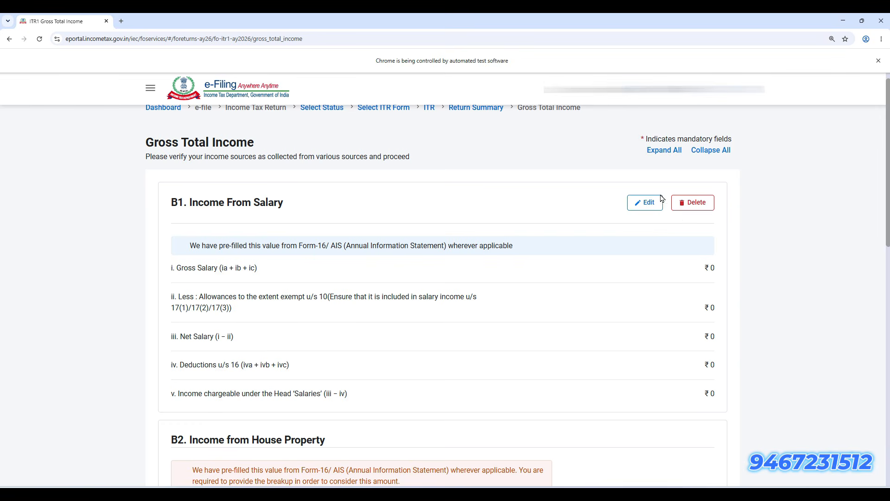
click(646, 202)
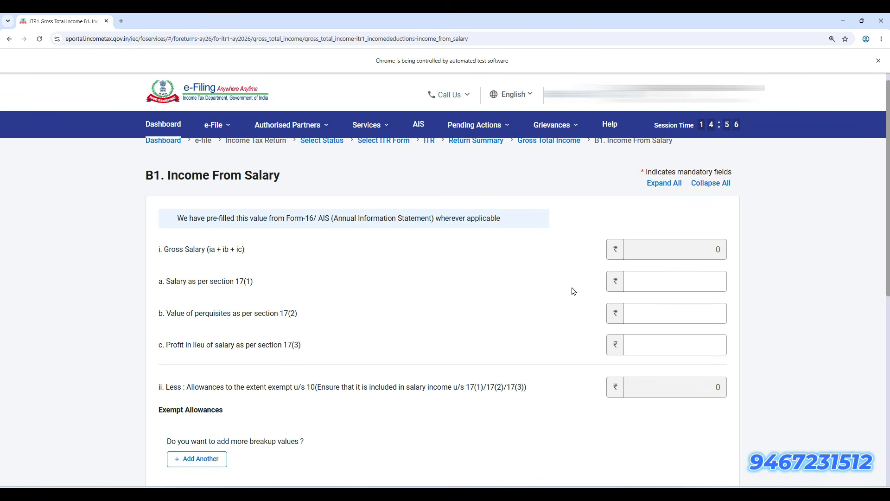
scroll(573, 291, down, 2)
key(alt+Tab)
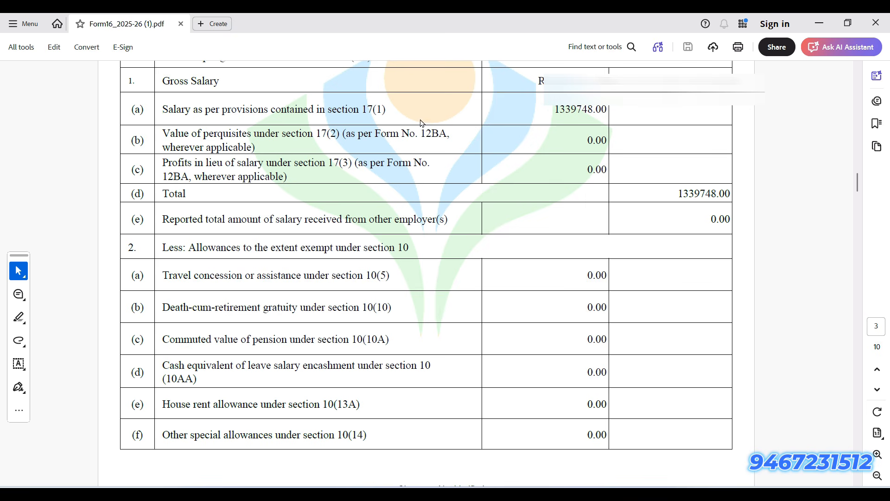
Check Form 16 salary: 1339748.00 under 17(1), with 17(2) and 17(3) at 0.00
drag(213, 113, 587, 110)
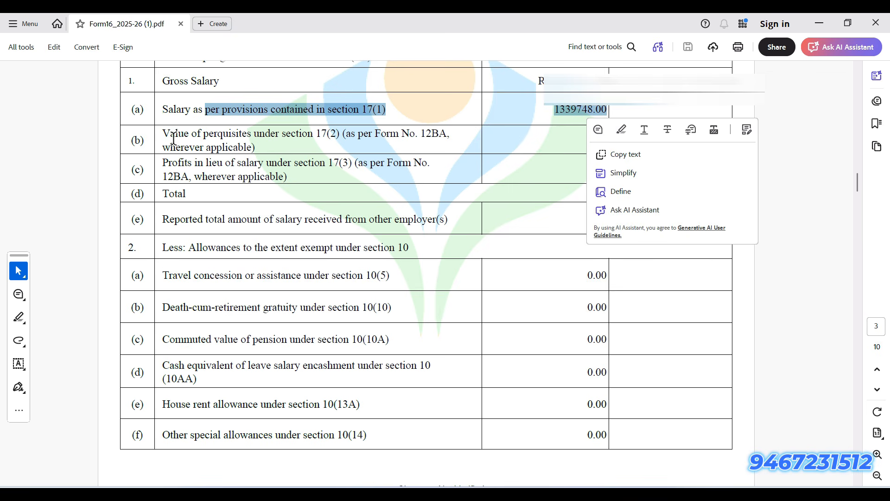
drag(167, 135, 218, 160)
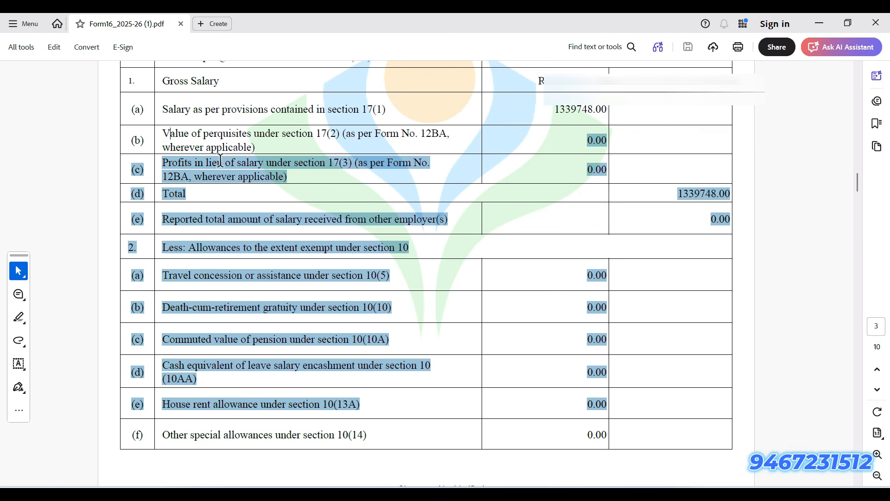
click(394, 170)
drag(583, 171, 622, 173)
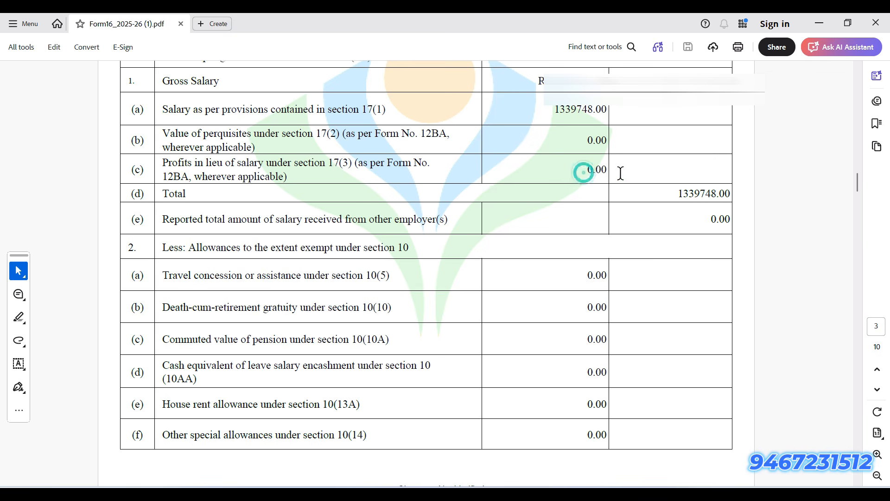
click(355, 164)
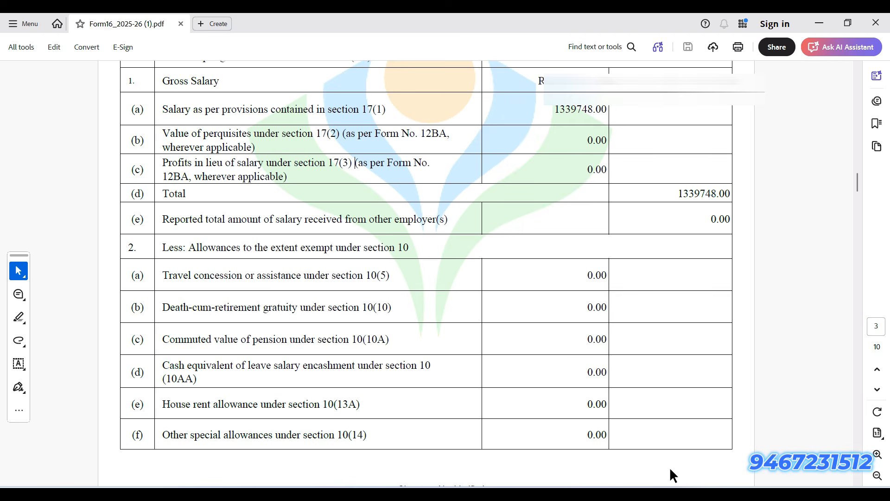
mouse_move(672, 482)
click(664, 431)
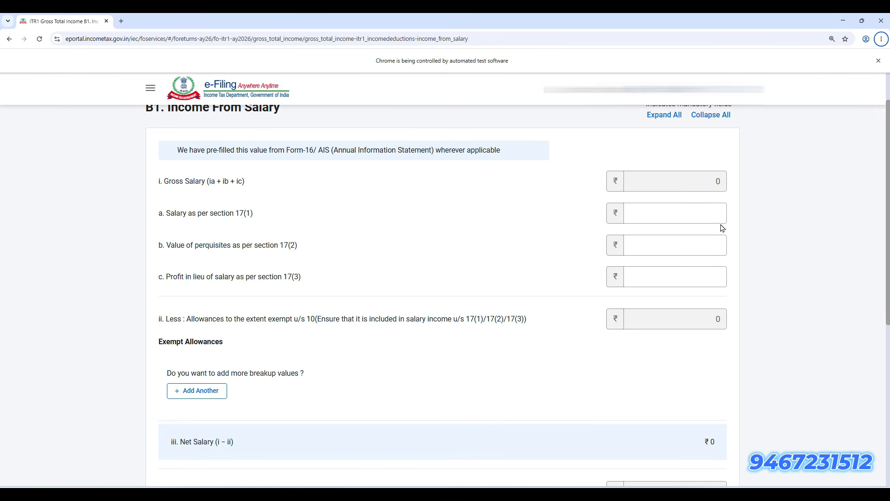
Inspect the section 17(1), 17(2) and 17(3) salary fields, cross-checking the Form 16 PDF
drag(210, 213, 265, 213)
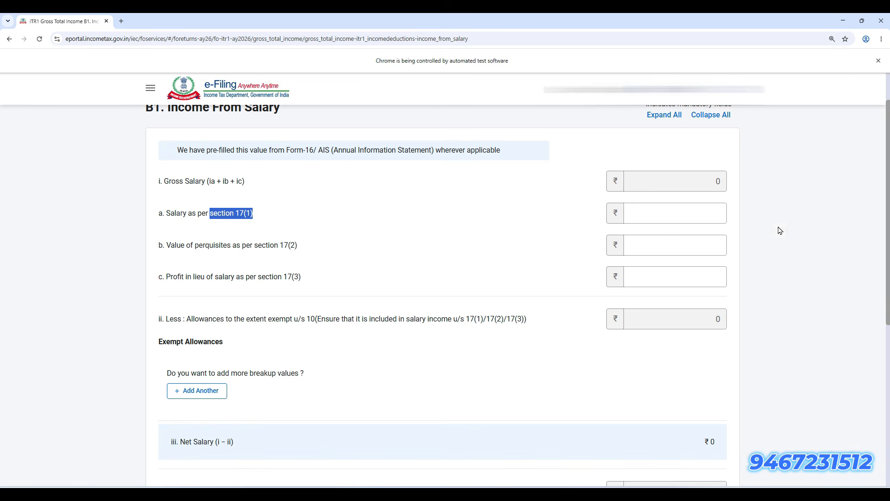
click(681, 213)
click(701, 244)
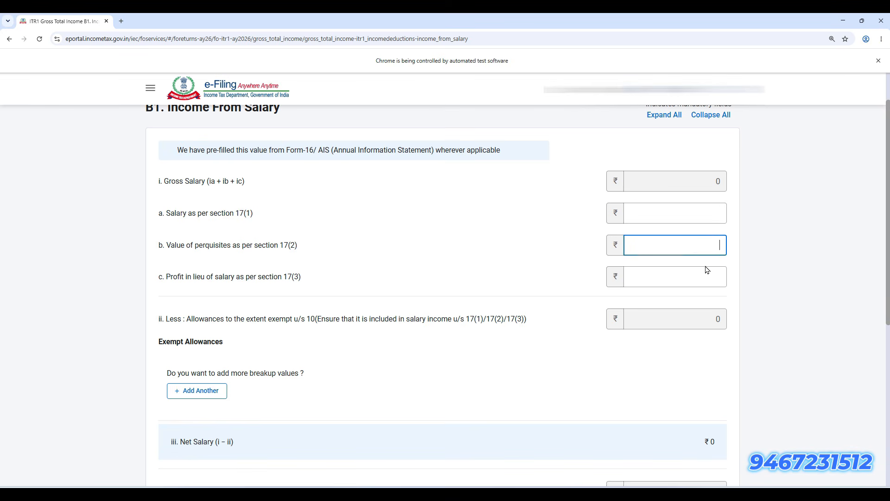
click(705, 280)
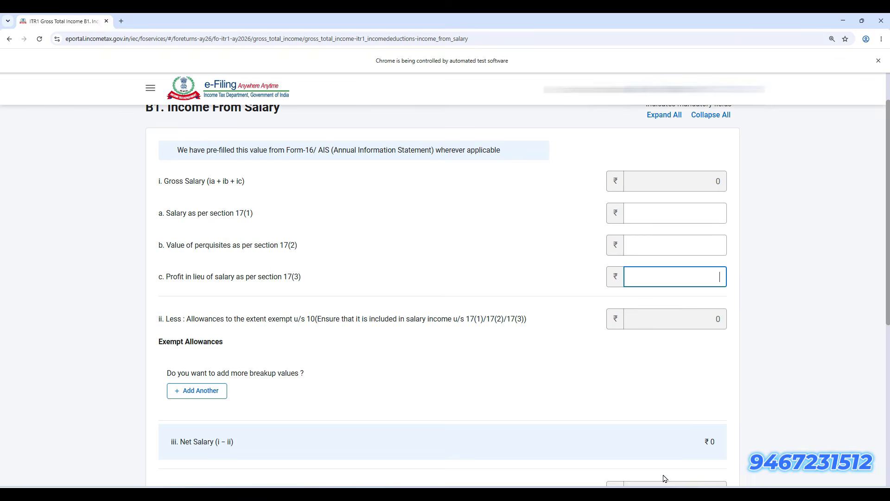
click(640, 493)
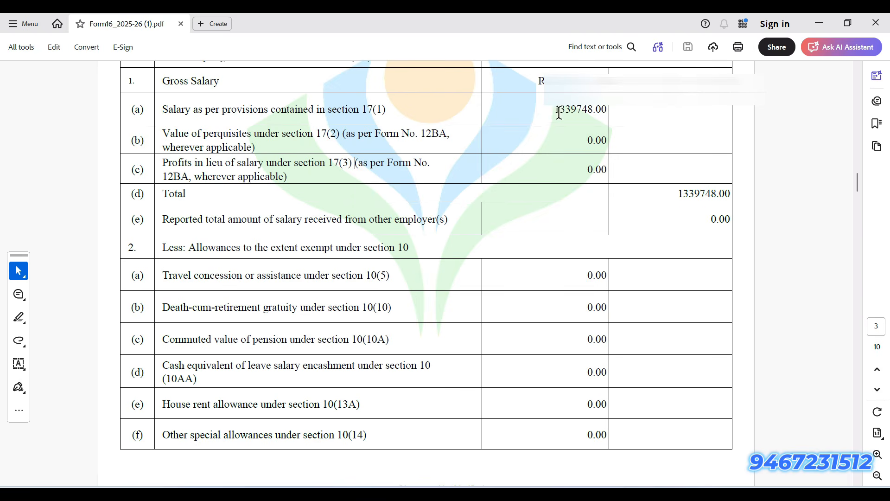
key(alt+Tab)
Enter 1339748 as salary under section 17(1) and add an exempt allowance row
click(676, 215)
text(1339748)
click(684, 277)
scroll(374, 318, down, 3)
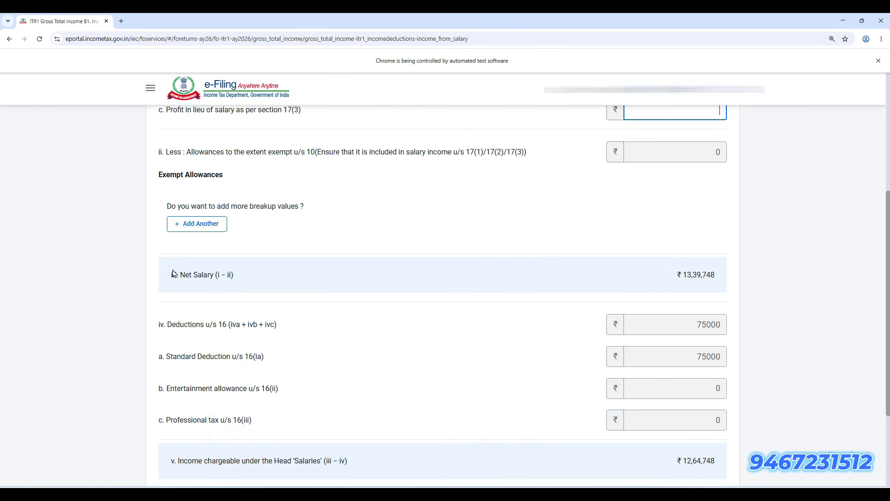
double_click(210, 227)
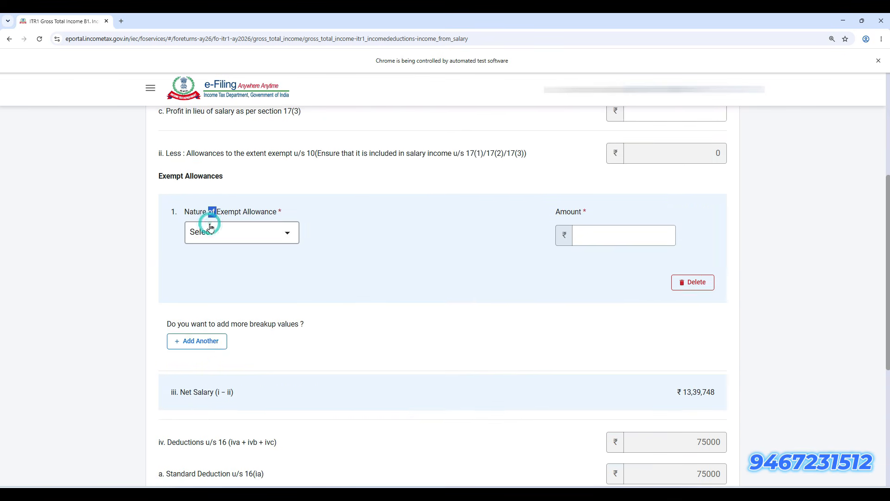
Browse the exempt allowance types list and close it without choosing one
click(238, 232)
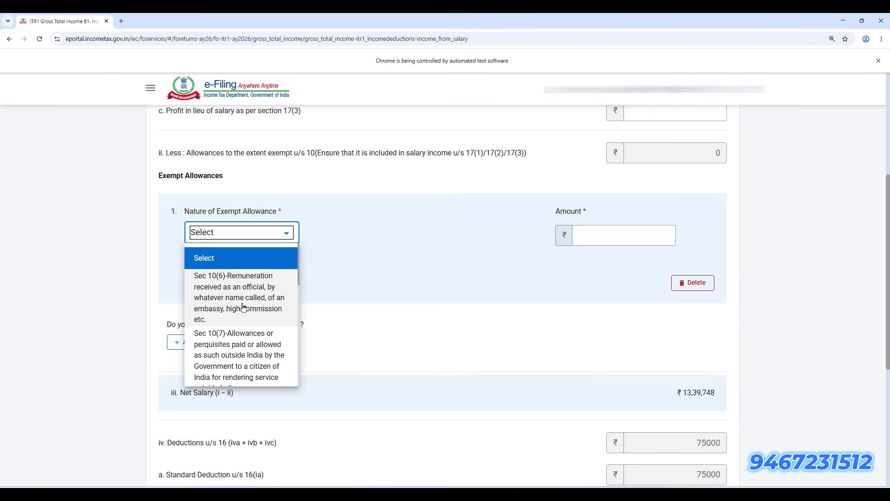
scroll(242, 307, down, 4)
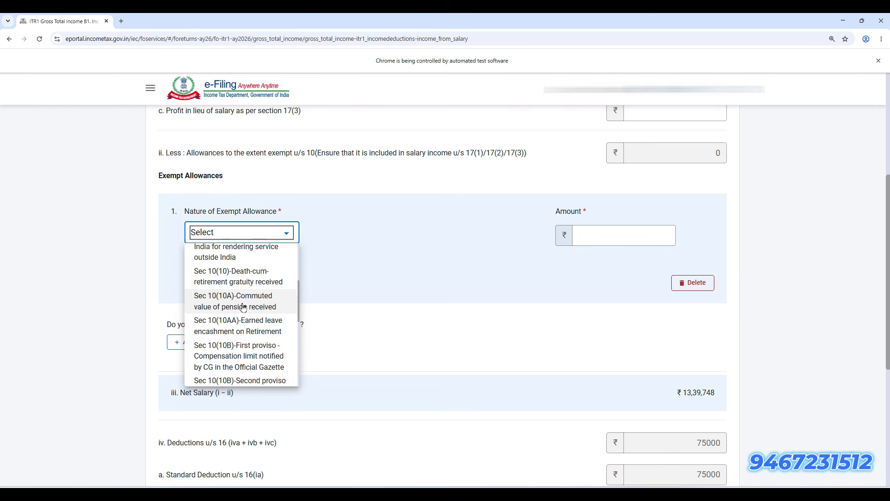
scroll(243, 307, down, 2)
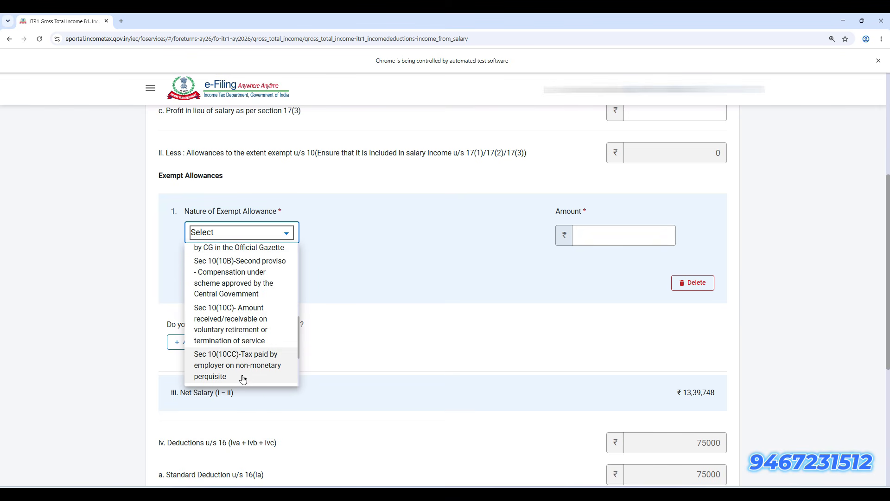
scroll(241, 366, down, 2)
scroll(241, 357, down, 3)
scroll(417, 327, up, 3)
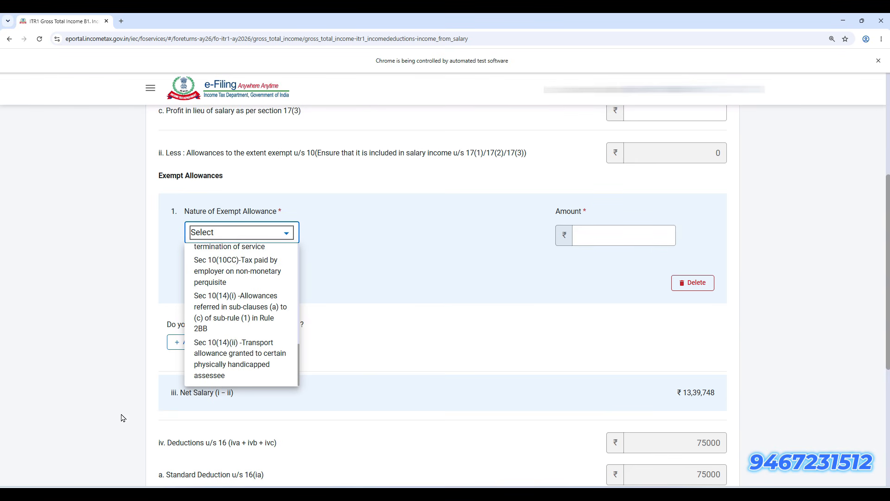
scroll(242, 353, up, 5)
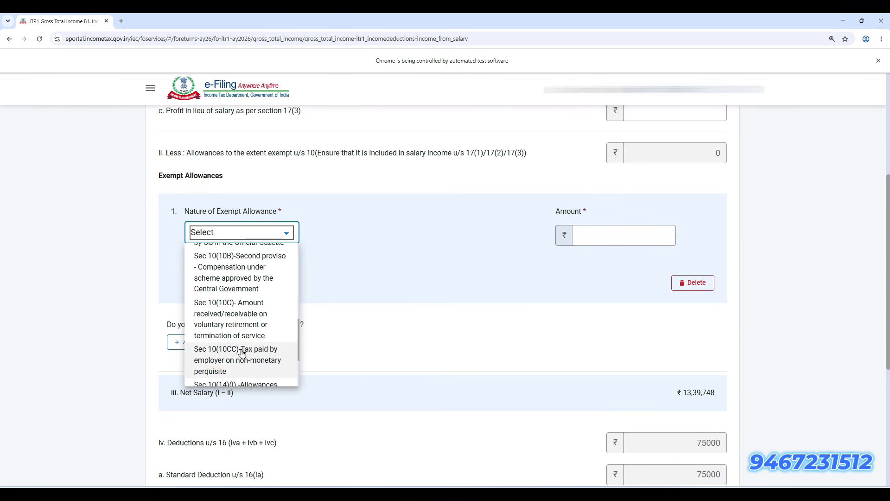
scroll(241, 353, up, 5)
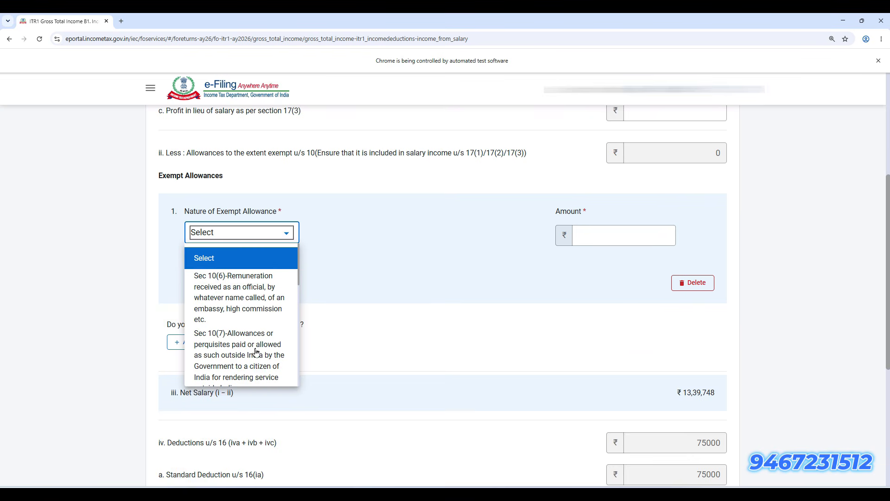
scroll(466, 367, up, 3)
click(491, 445)
Delete the empty exempt allowance row, leaving Net Salary at ₹13,39,748
click(702, 408)
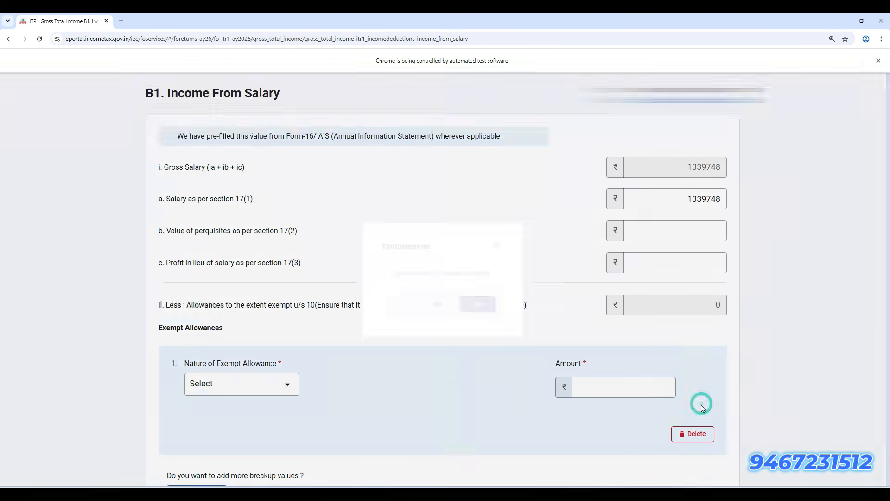
click(482, 308)
scroll(354, 394, up, 4)
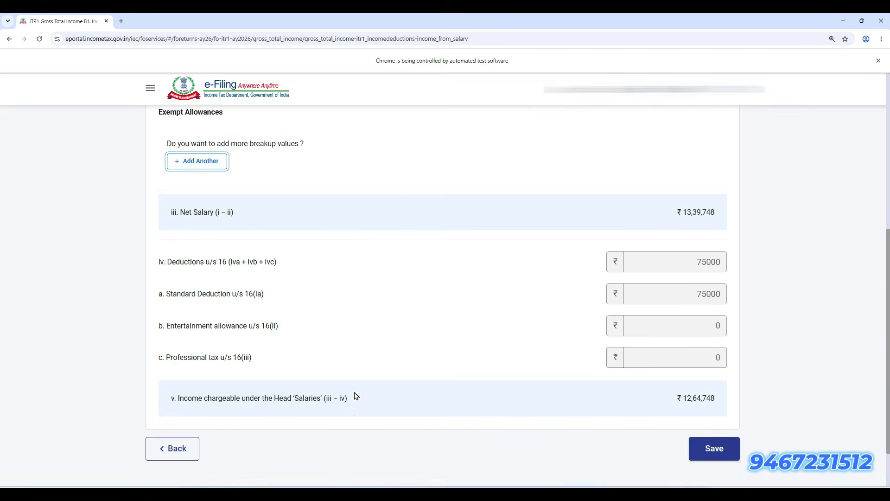
scroll(356, 392, up, 3)
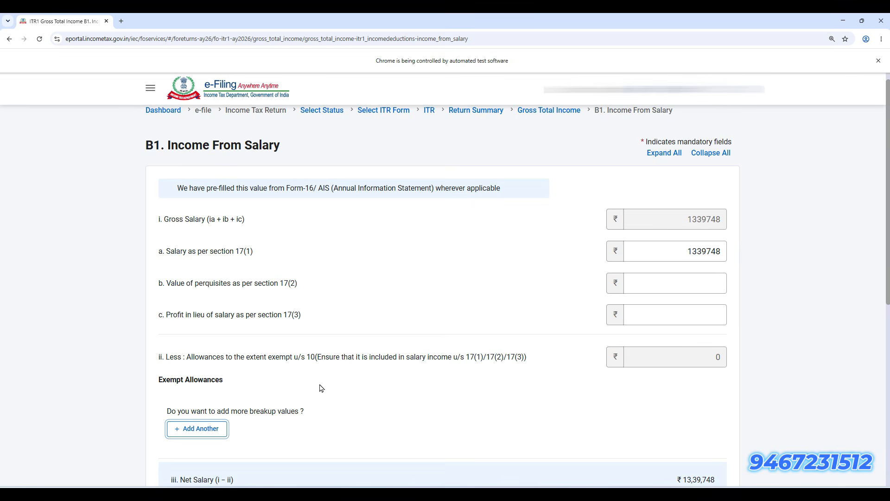
scroll(321, 387, down, 2)
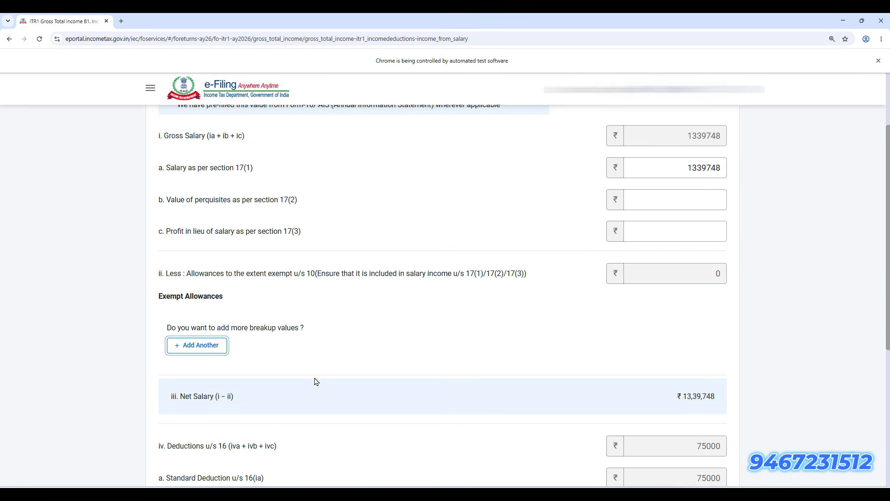
scroll(316, 381, down, 3)
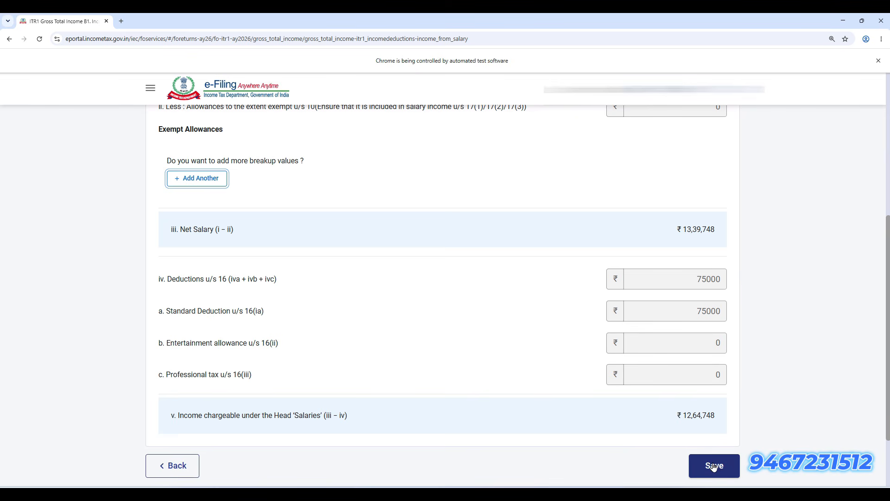
Review Form 16 deductions: section 10 exemption 0.00, standard deduction 75000.00, salary income 1264748.00
key(alt+Tab)
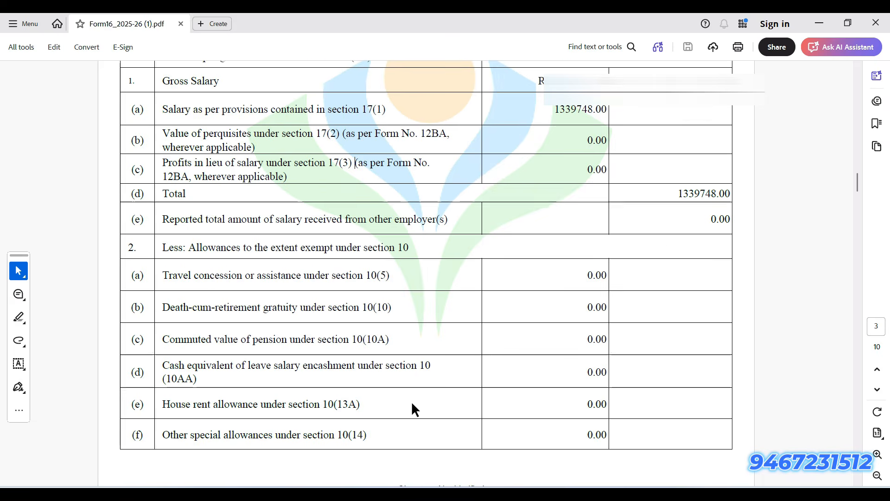
scroll(331, 392, down, 3)
scroll(331, 391, down, 1)
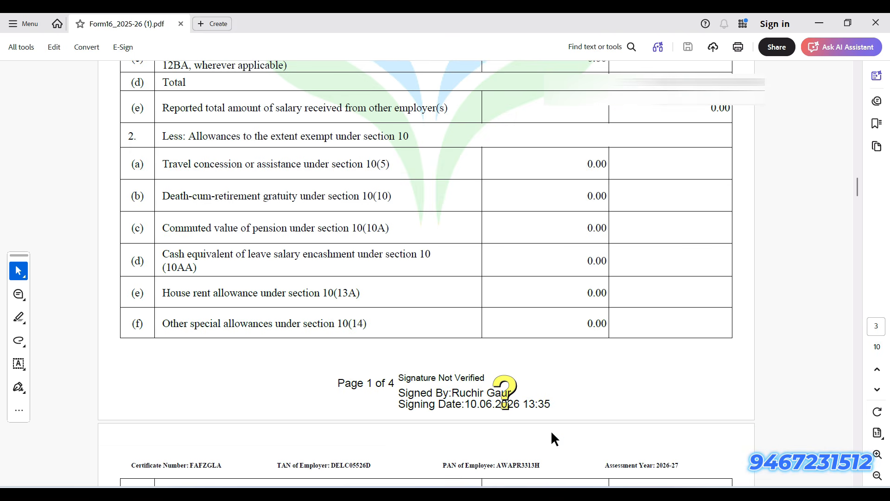
scroll(377, 323, down, 10)
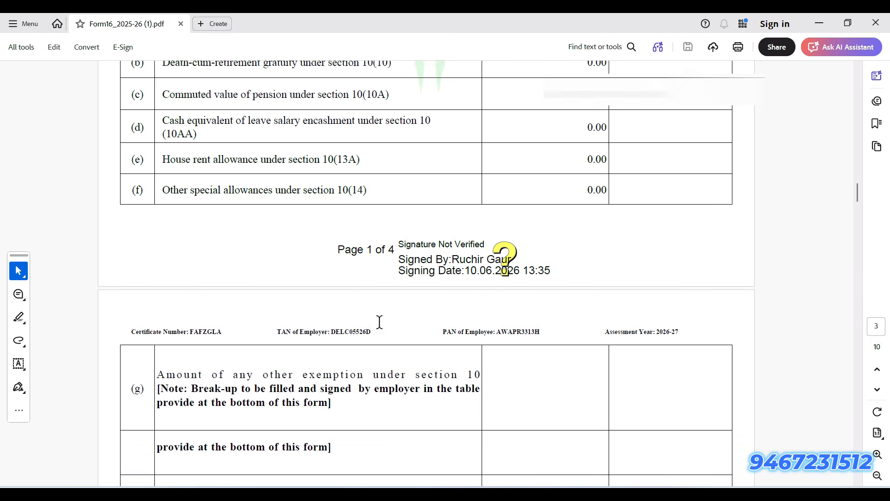
scroll(376, 322, down, 8)
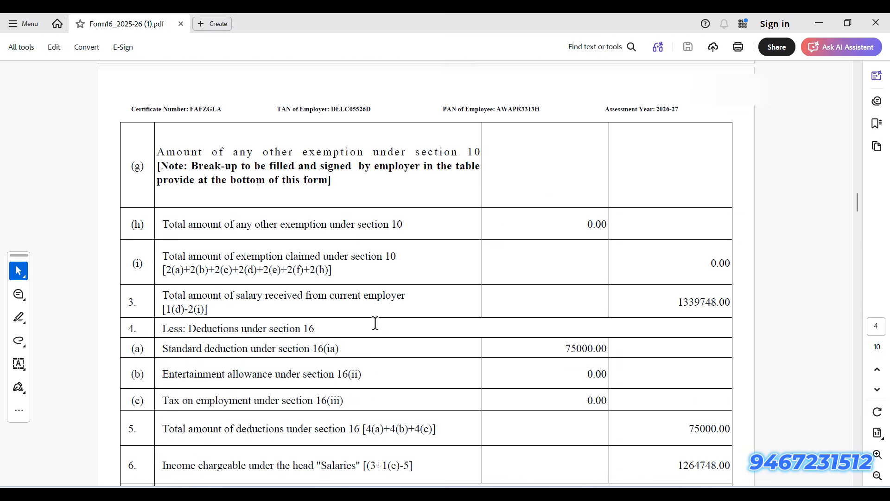
Expand Details of Income from House Property and add a new property entry
key(alt+Tab)
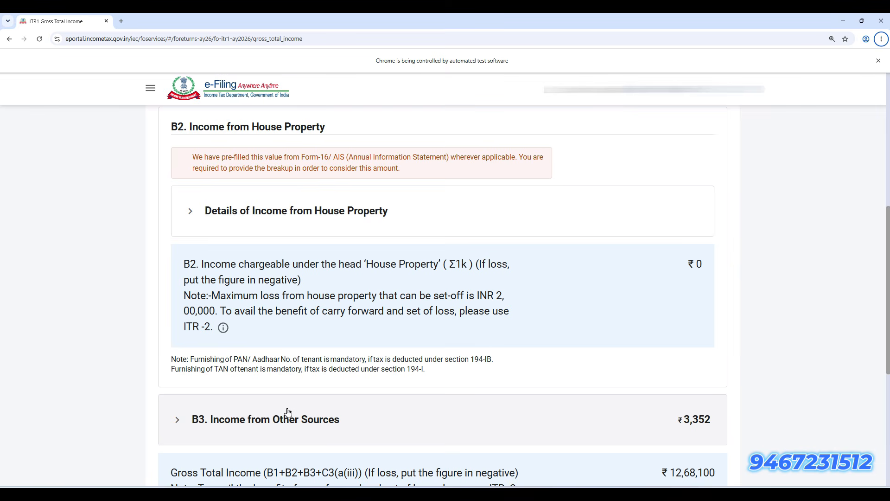
click(324, 219)
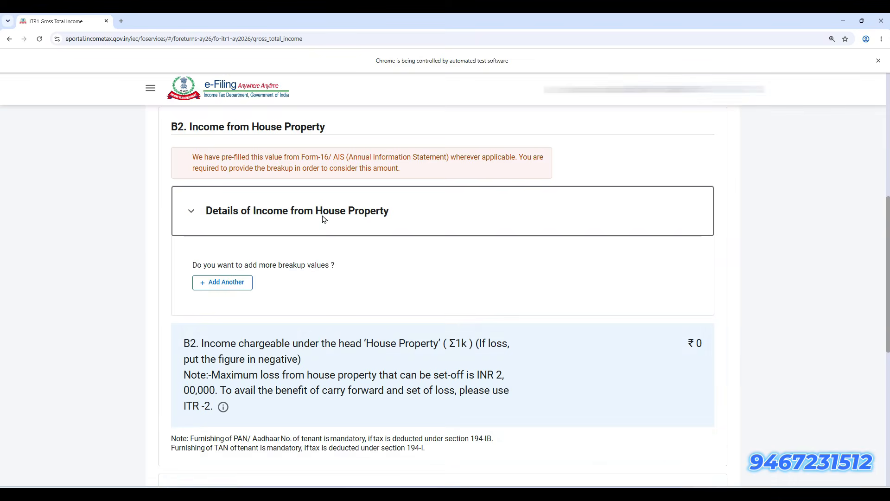
click(229, 286)
scroll(341, 297, down, 2)
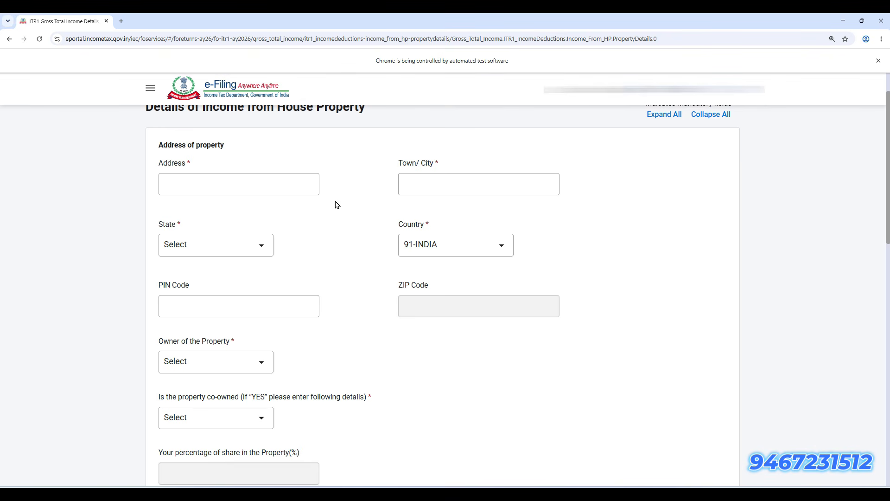
scroll(289, 369, down, 1)
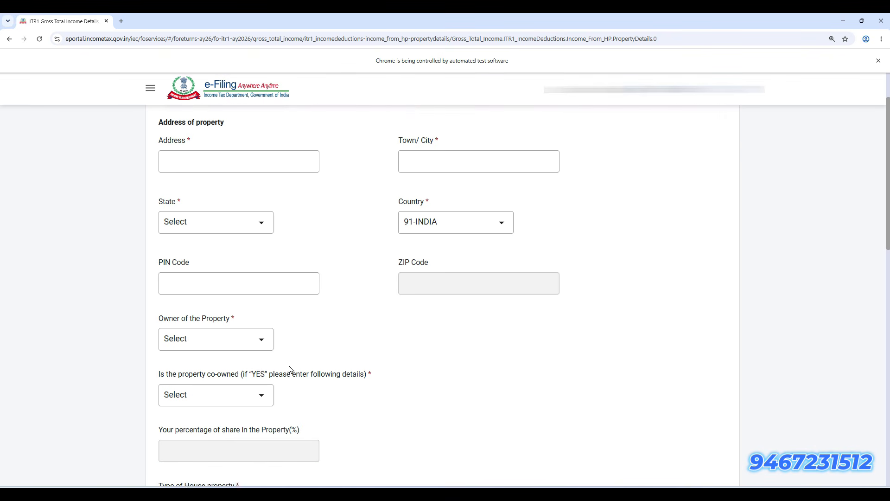
Set Owner of the Property to Self
click(247, 282)
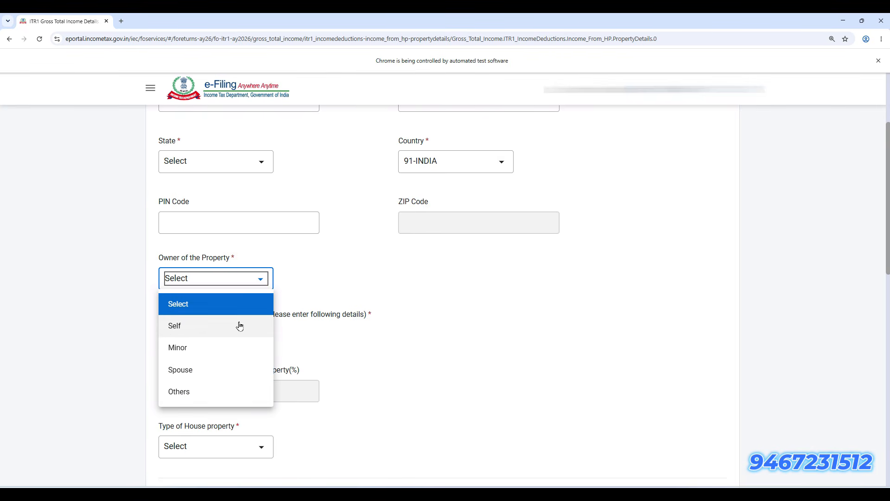
click(239, 324)
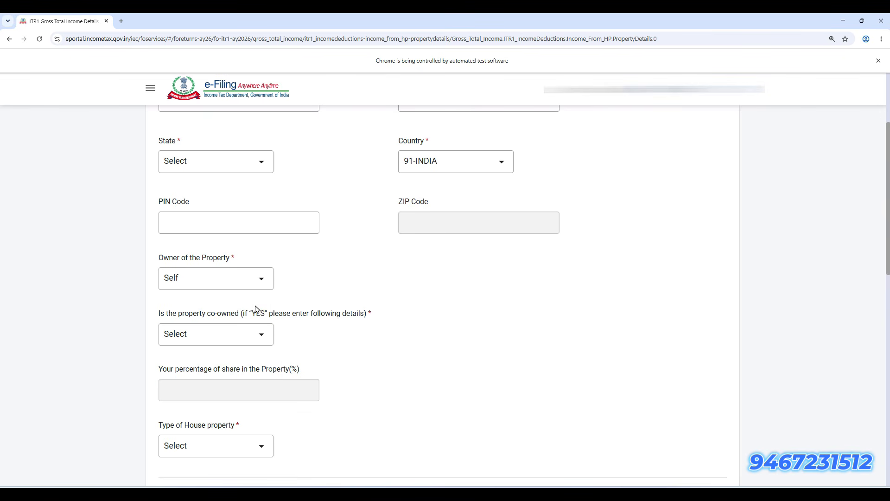
click(235, 284)
click(234, 284)
click(235, 281)
click(391, 394)
click(246, 344)
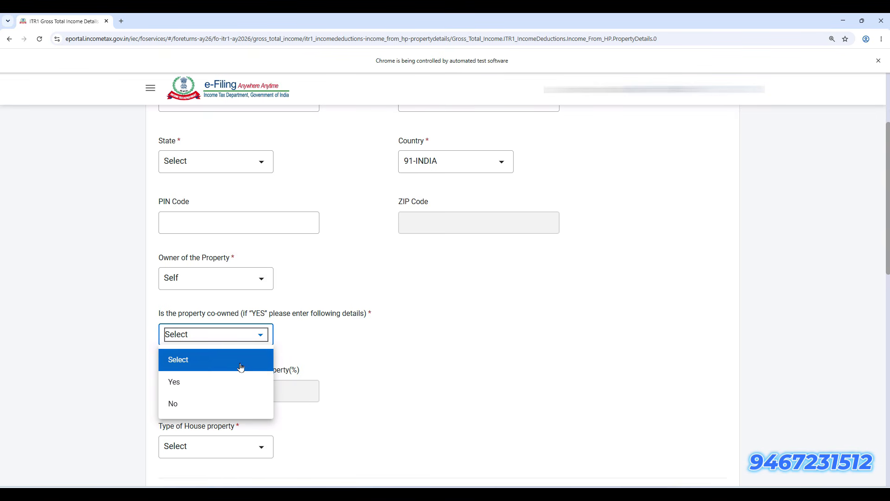
Mark the property as co-owned and add a co-owner with a 40% share
click(238, 383)
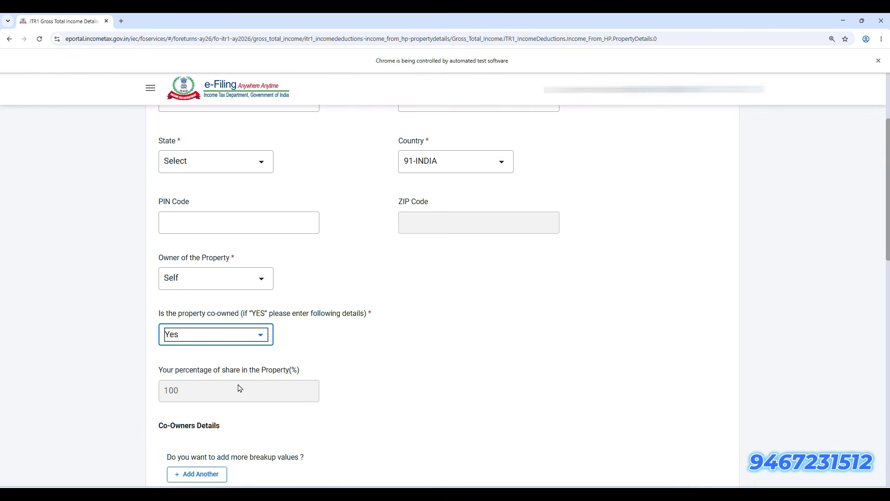
scroll(310, 427, down, 2)
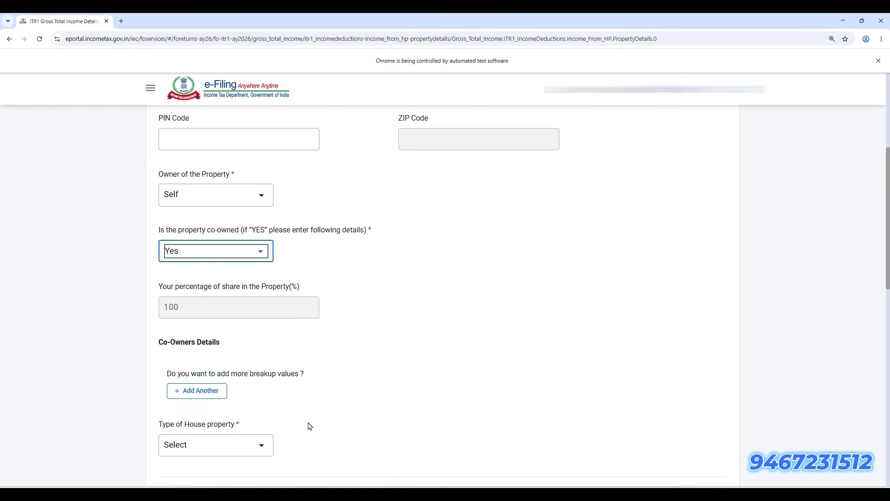
click(213, 391)
scroll(354, 397, down, 4)
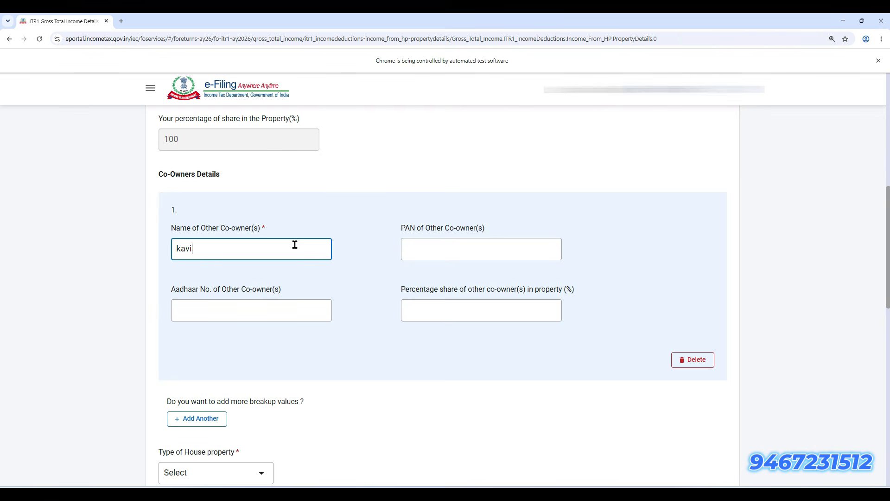
key(Tab)
key(Tab)
key(Tab)
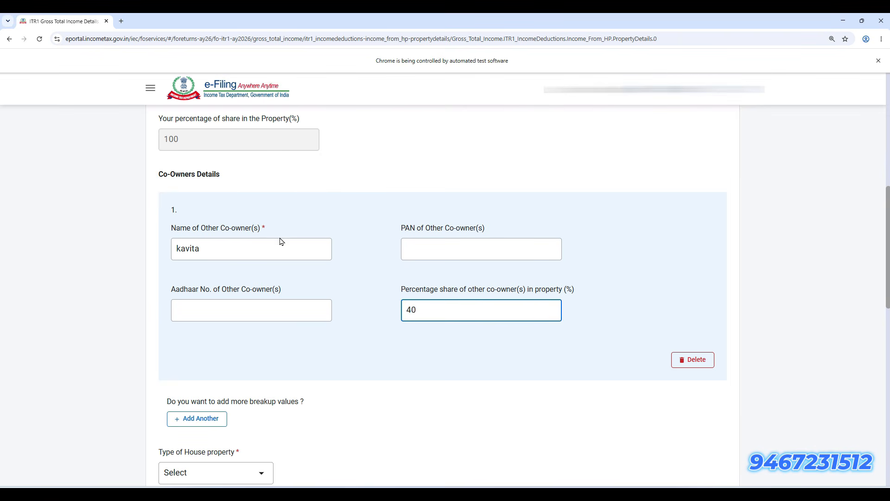
click(491, 419)
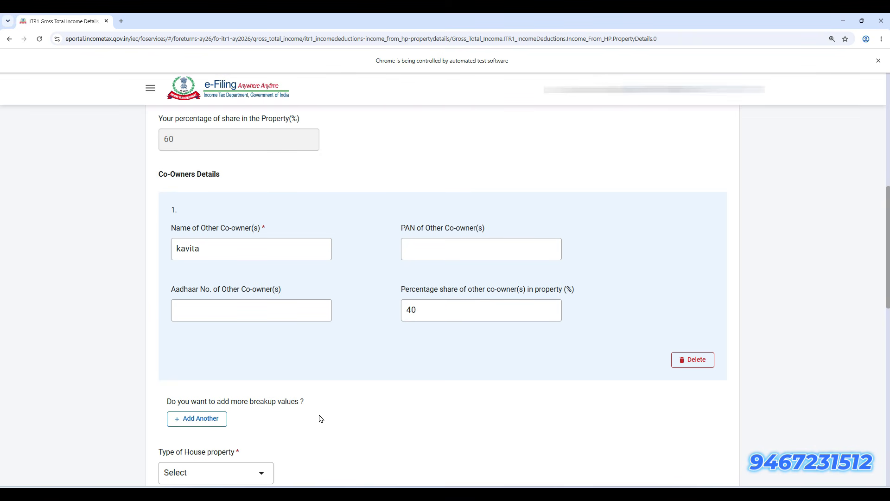
Change the co-owned answer back to No so the owner's share is 100%
scroll(319, 419, up, 3)
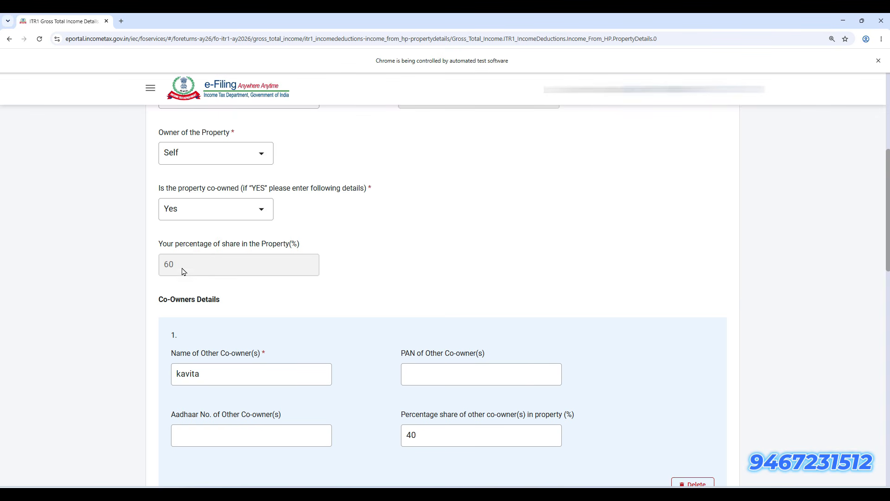
click(258, 213)
click(235, 280)
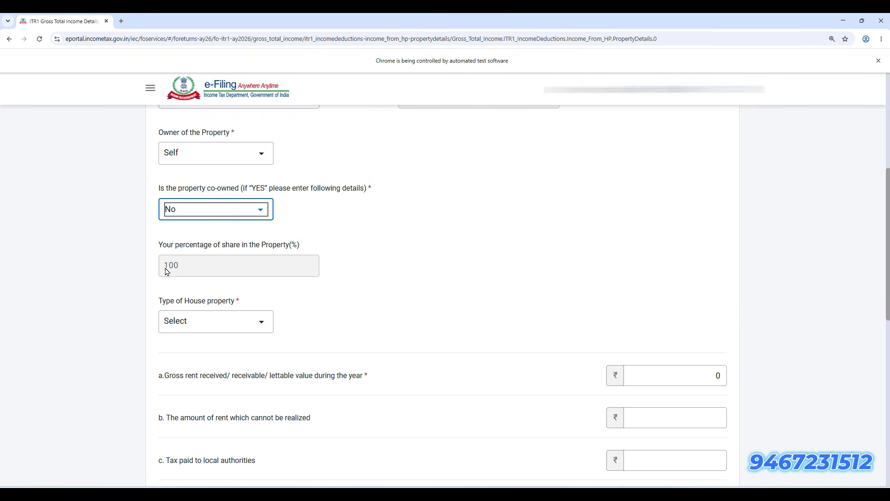
Set the Type of House Property to Let Out
scroll(280, 315, down, 2)
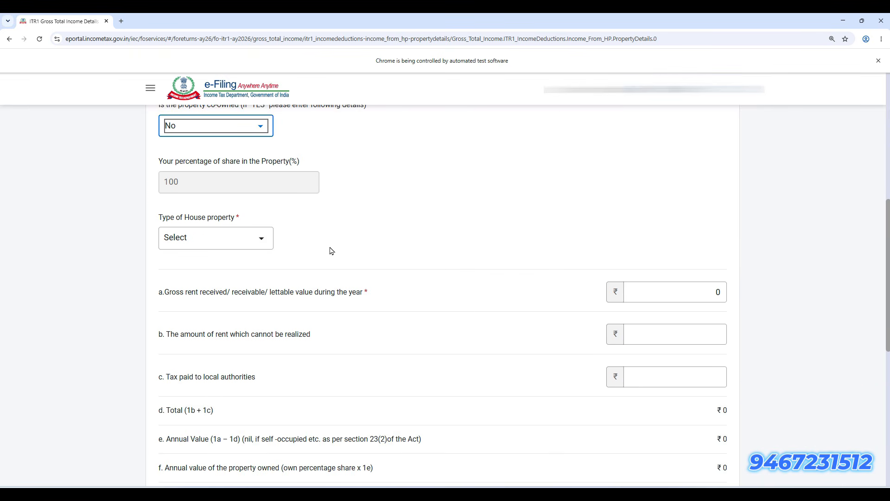
scroll(332, 251, down, 1)
click(256, 197)
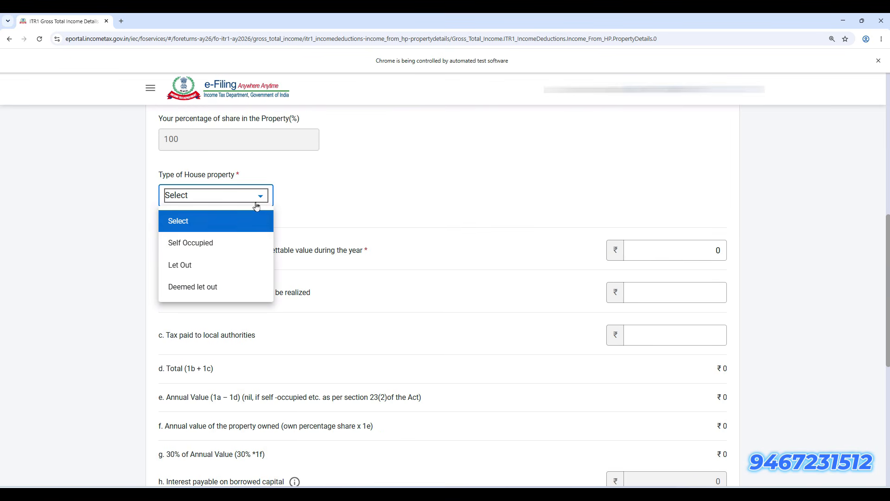
click(237, 271)
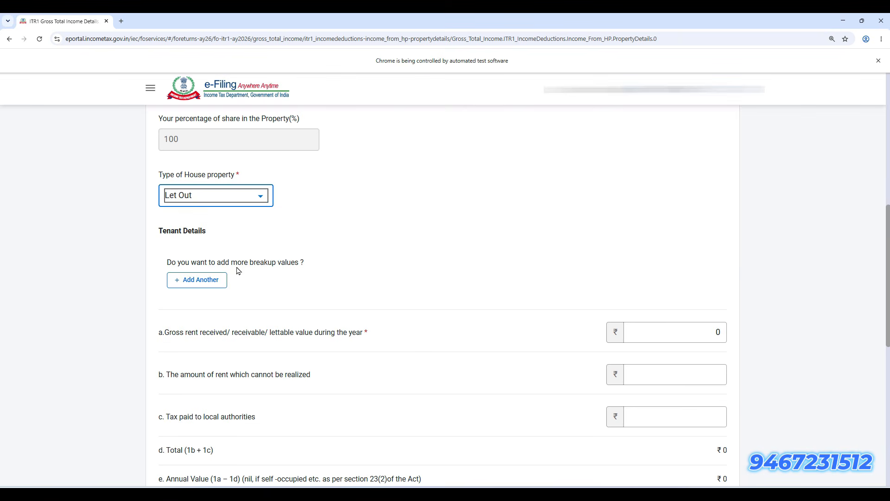
Enter ₹60,000 gross rent and ₹2,000 local taxes, then expand Section 24(b) interest
scroll(438, 285, down, 3)
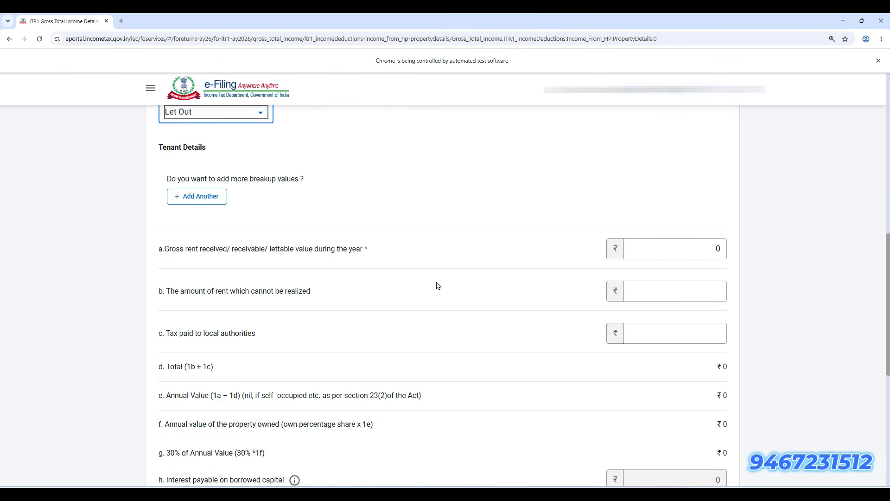
click(701, 204)
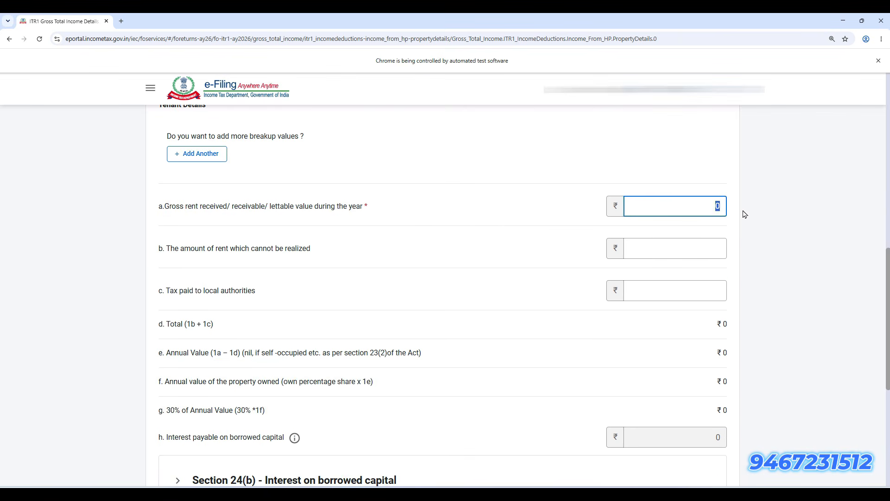
click(538, 176)
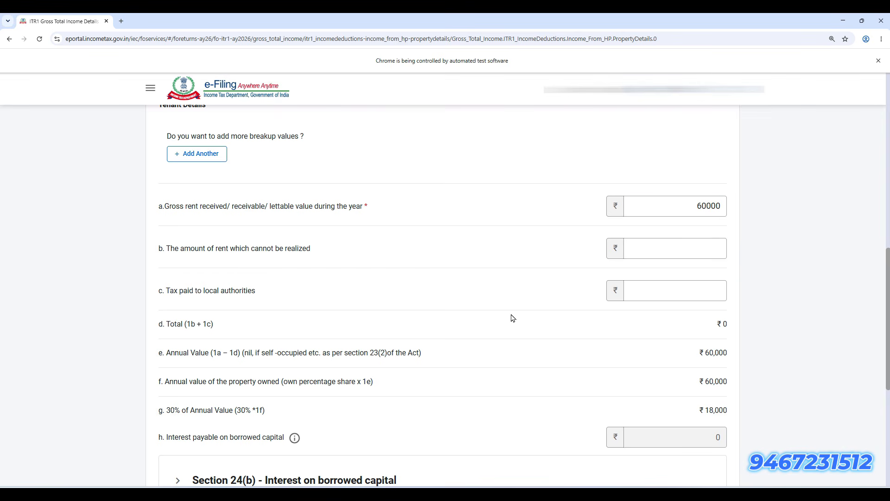
scroll(512, 318, down, 1)
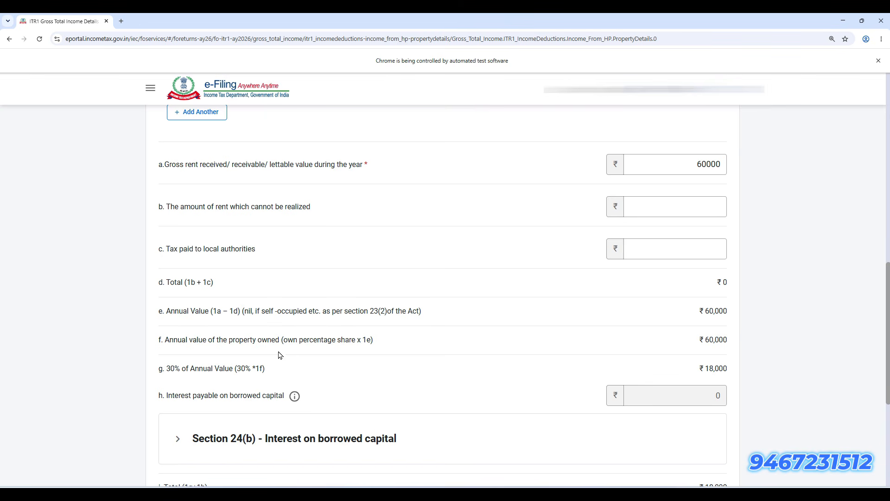
click(198, 248)
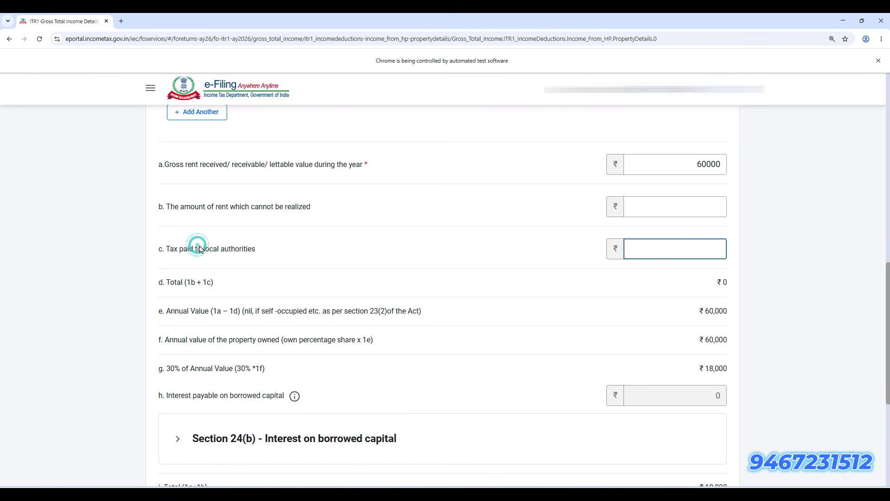
drag(199, 249, 254, 249)
click(684, 248)
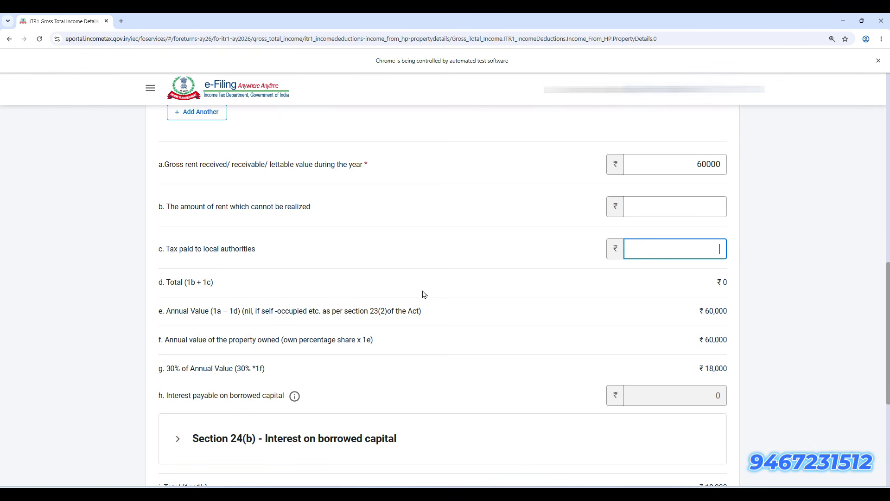
click(466, 309)
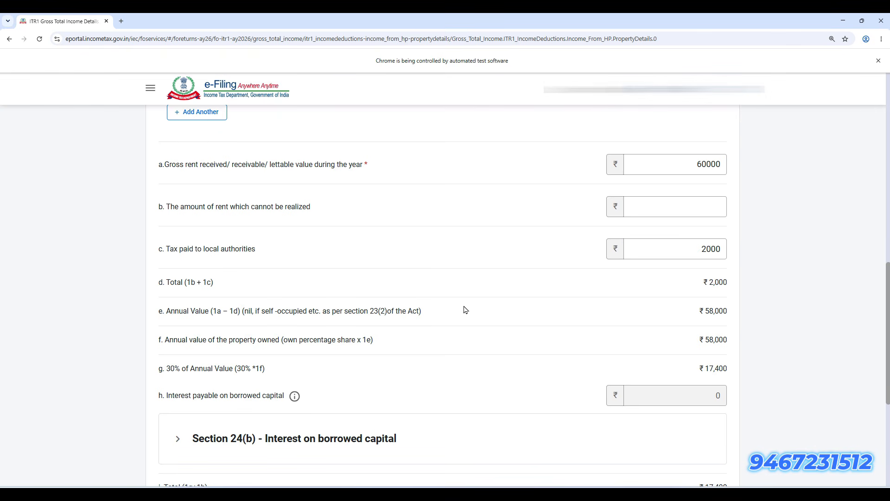
scroll(505, 402, down, 4)
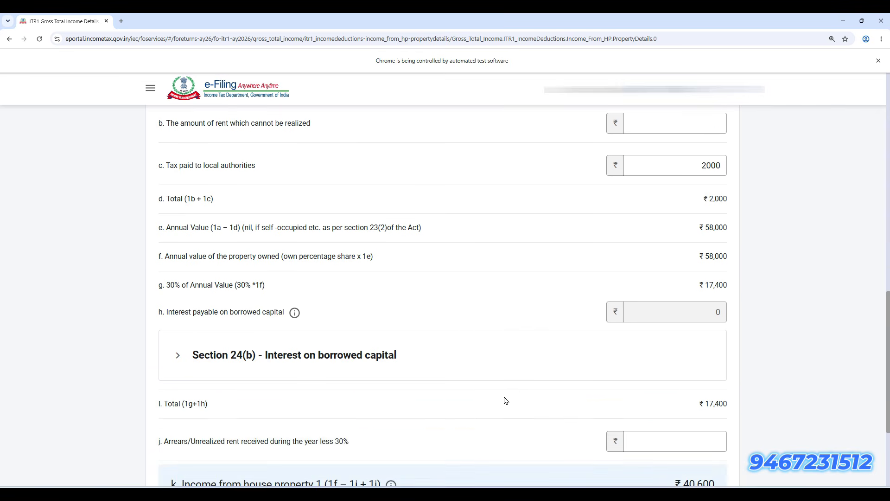
click(334, 271)
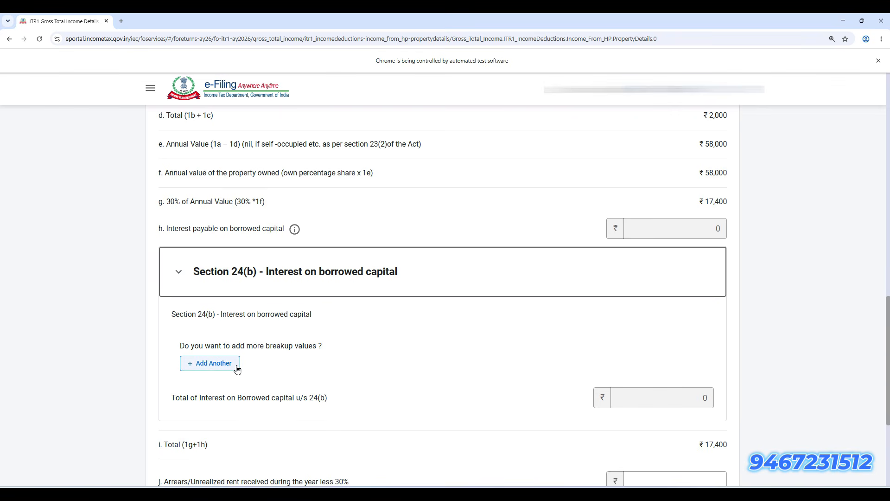
Add a blank Section 24(b) loan entry and check the ₹40,600 house property income total
click(218, 368)
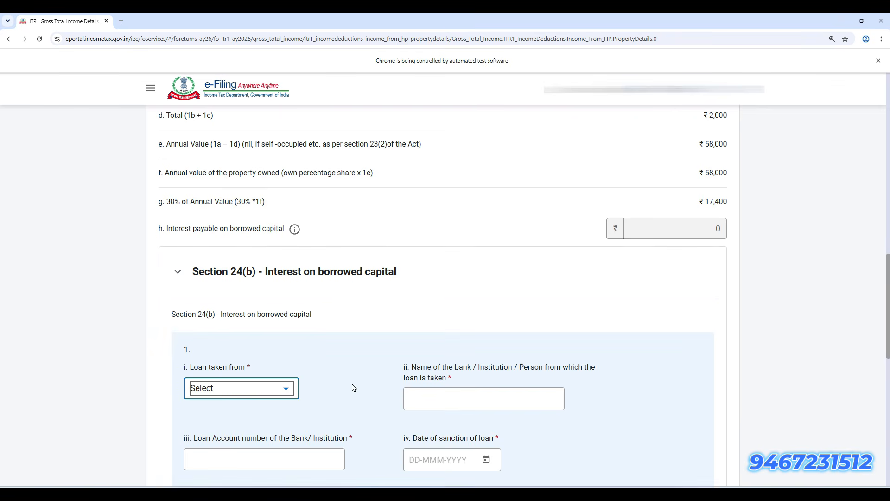
scroll(353, 387, down, 4)
scroll(352, 386, down, 3)
scroll(352, 386, up, 4)
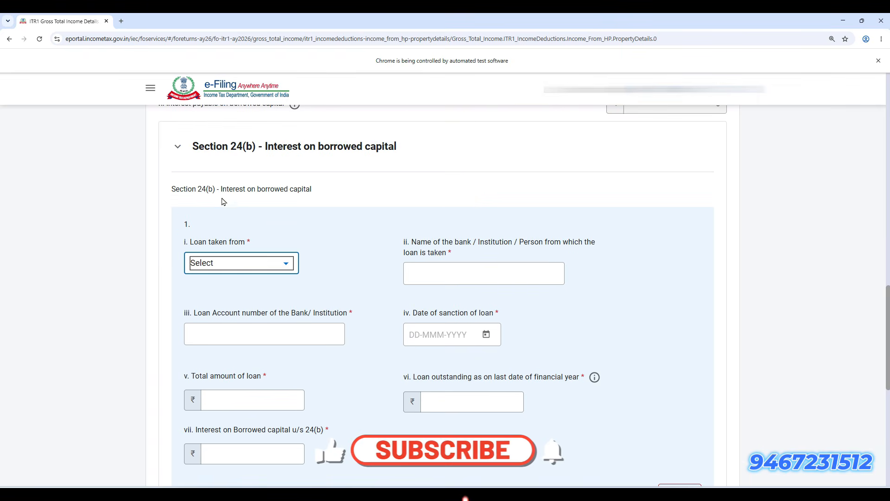
drag(218, 188, 325, 187)
click(318, 186)
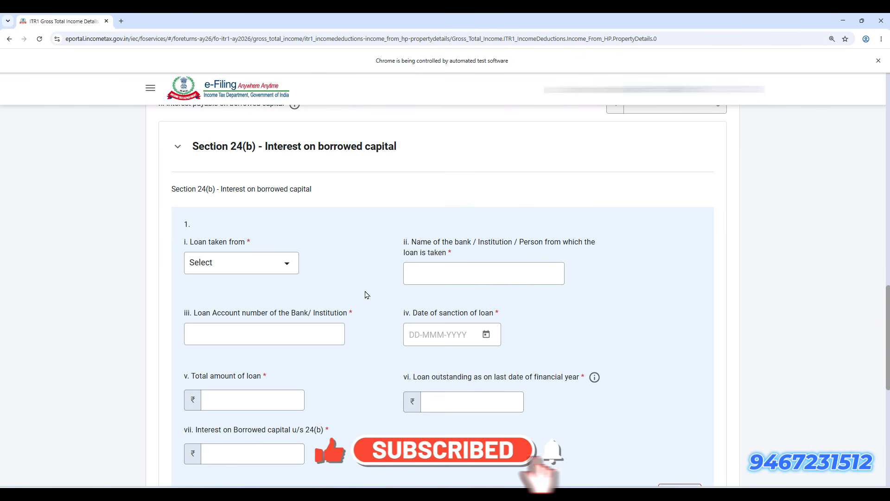
scroll(365, 295, down, 4)
scroll(365, 294, down, 3)
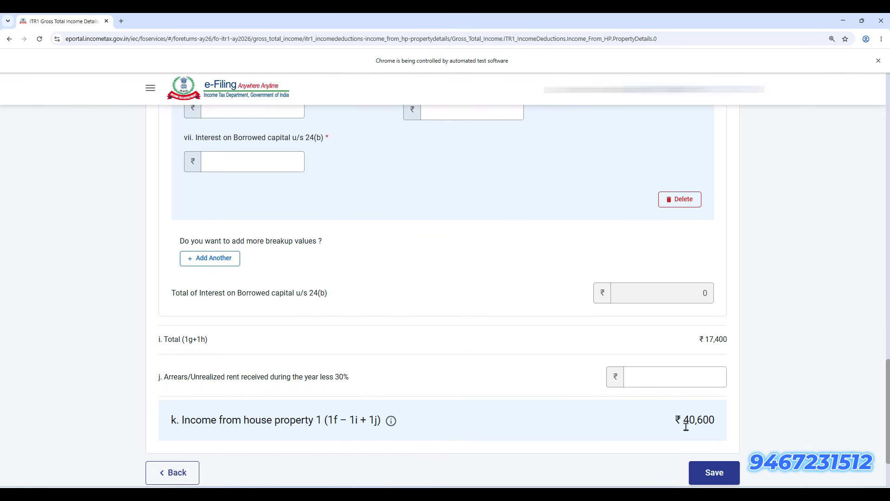
drag(649, 422, 722, 429)
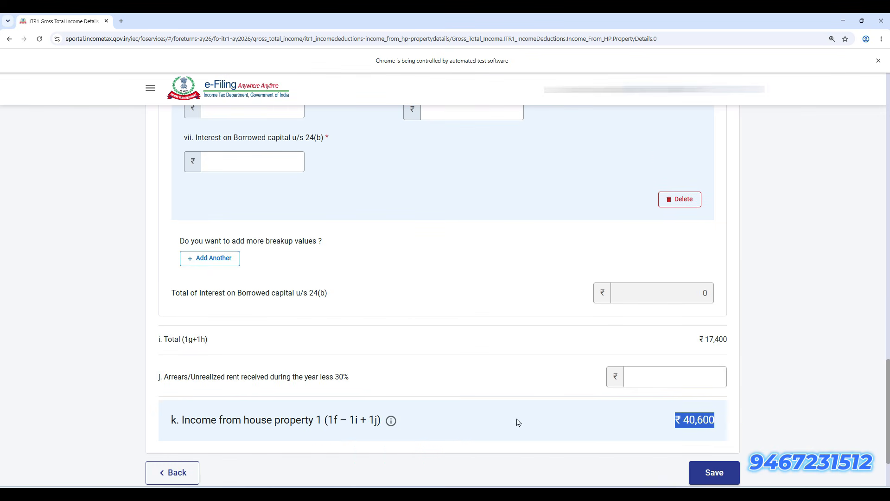
scroll(427, 406, up, 7)
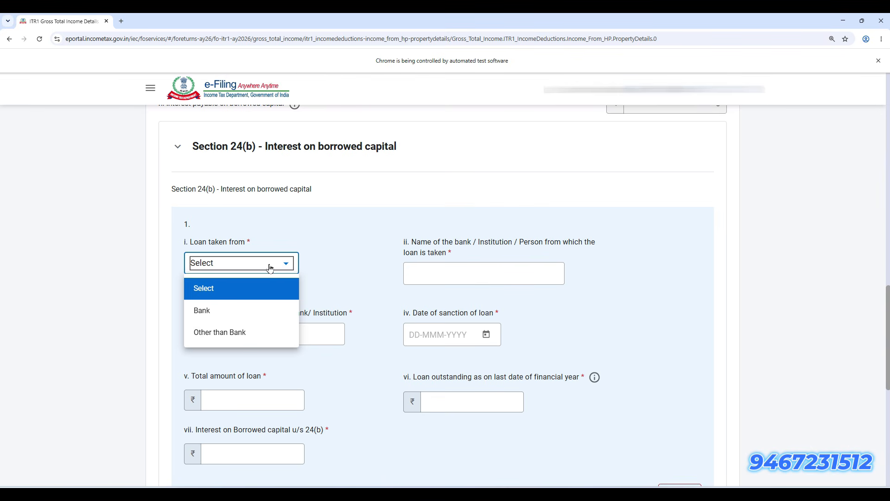
Set Loan taken from to Bank, step through the loan fields, and try saving
click(268, 323)
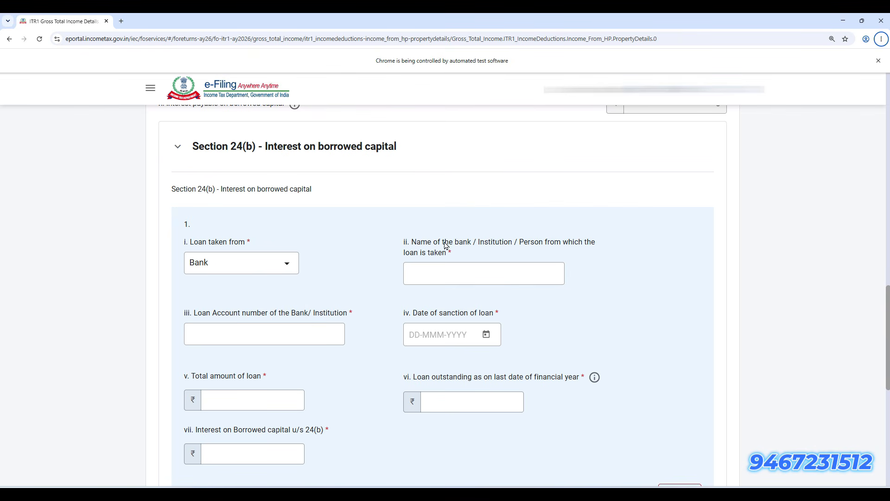
click(430, 277)
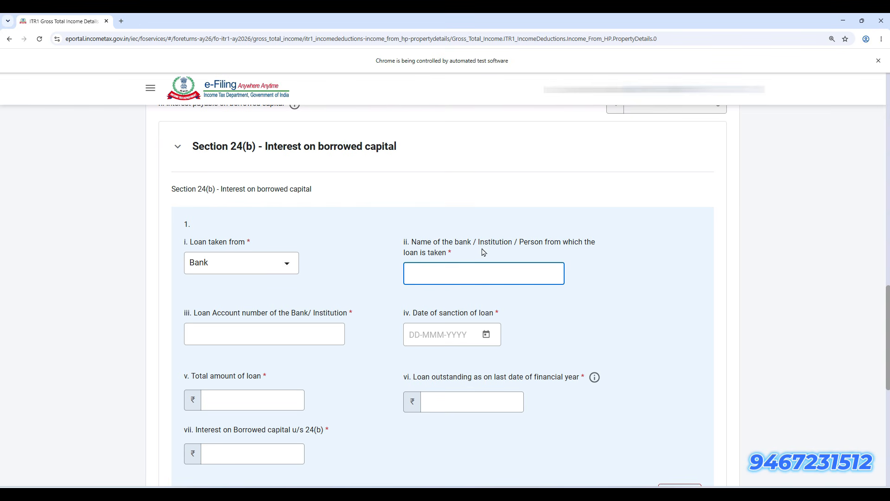
click(220, 334)
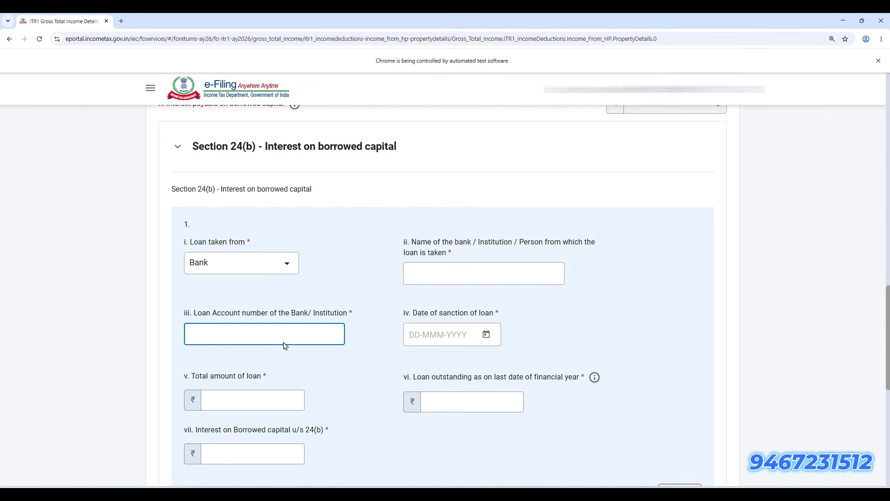
scroll(477, 333, down, 2)
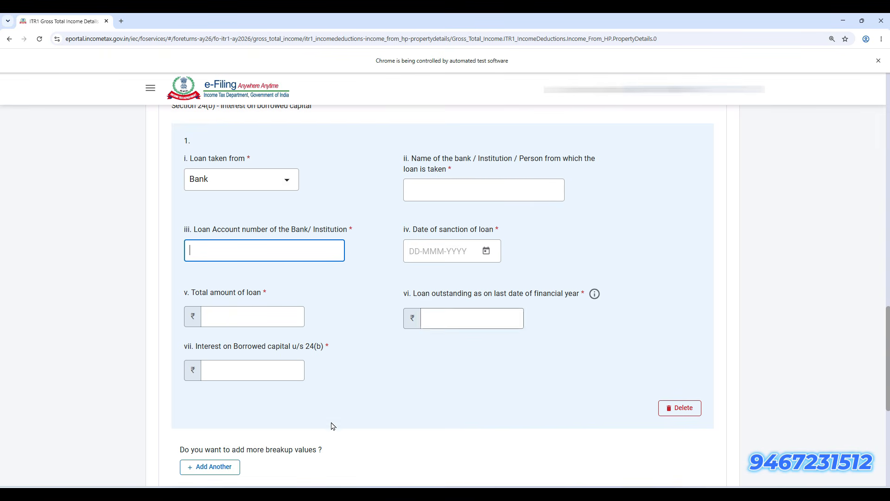
click(288, 371)
scroll(379, 397, down, 4)
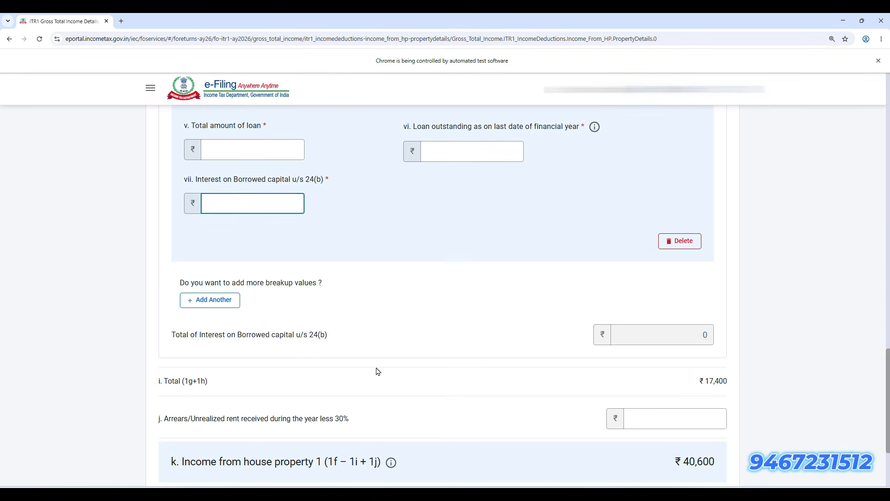
scroll(378, 371, down, 3)
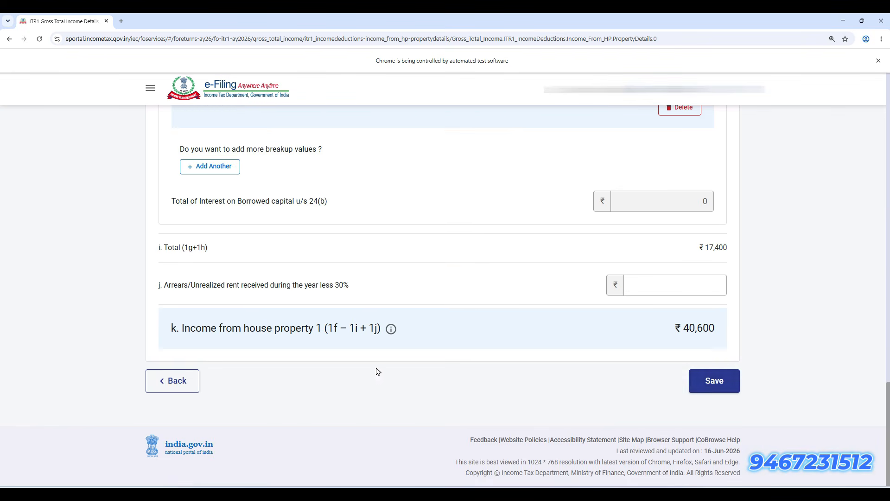
click(733, 394)
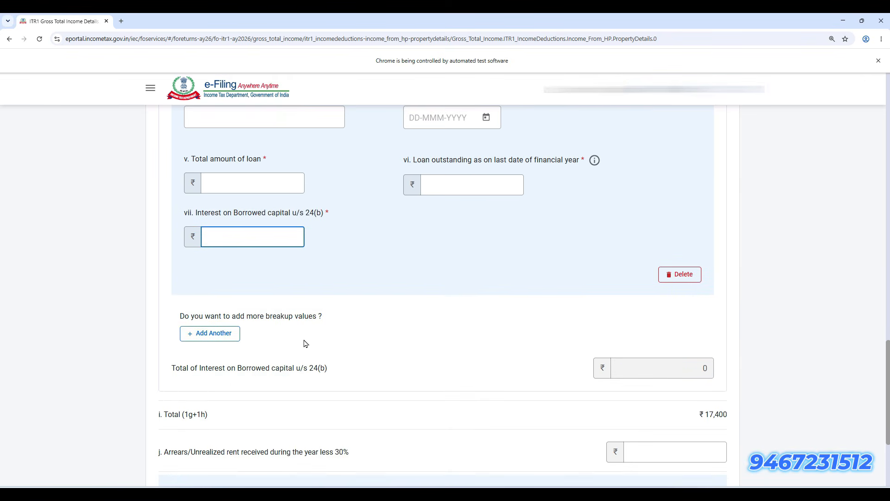
Expand B3 Income from Other Sources showing ₹3,352
scroll(306, 343, up, 3)
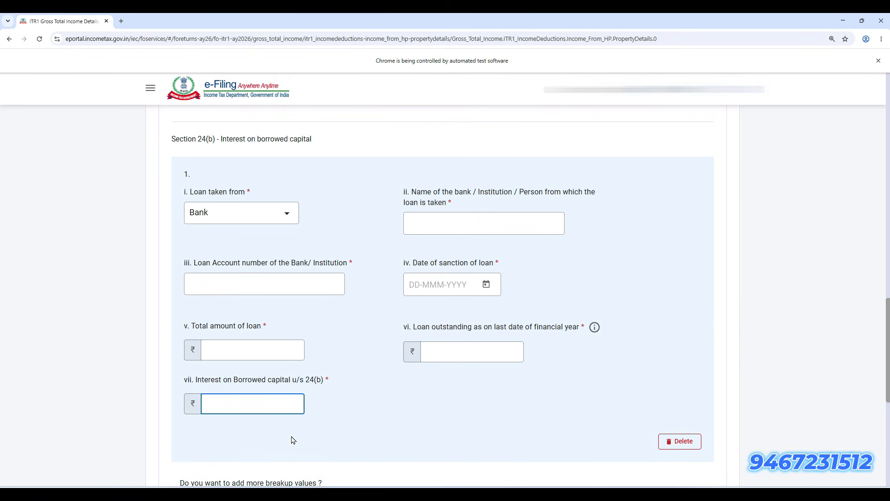
scroll(312, 458, down, 5)
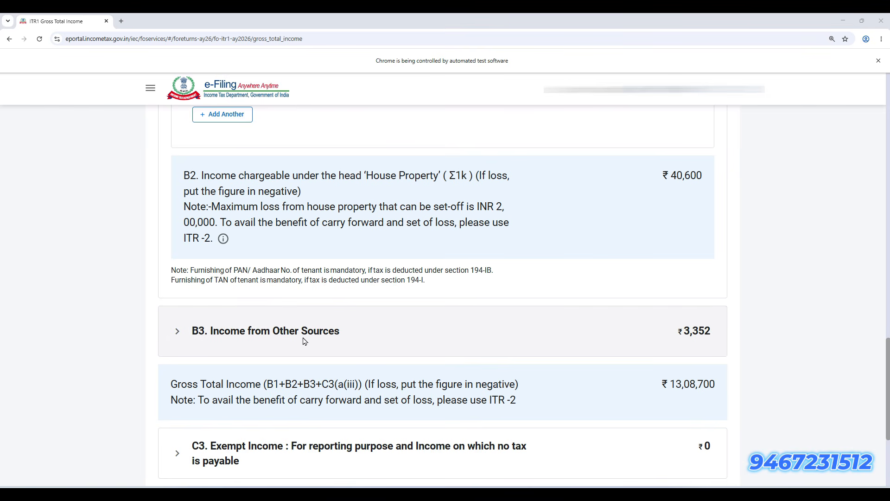
click(343, 324)
scroll(357, 380, down, 2)
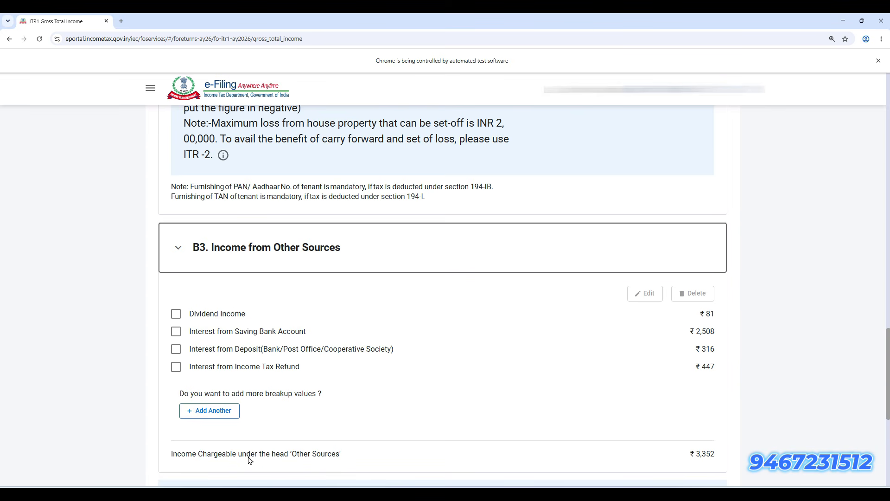
click(220, 414)
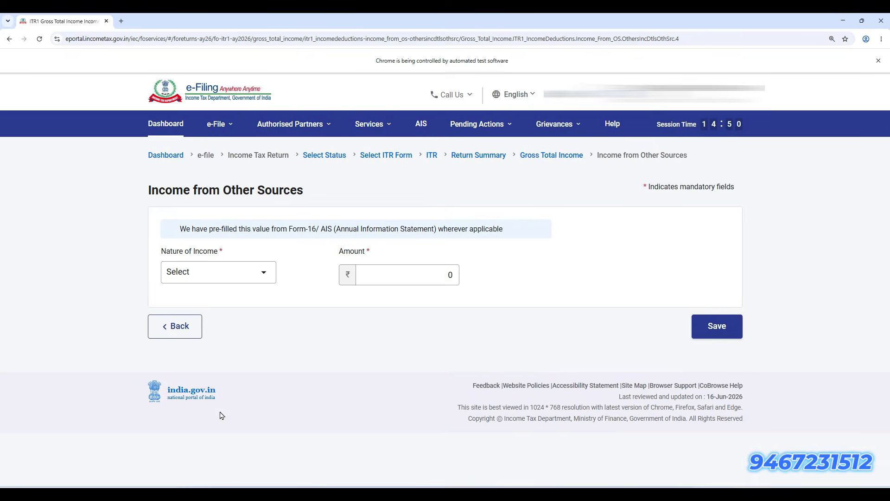
click(244, 275)
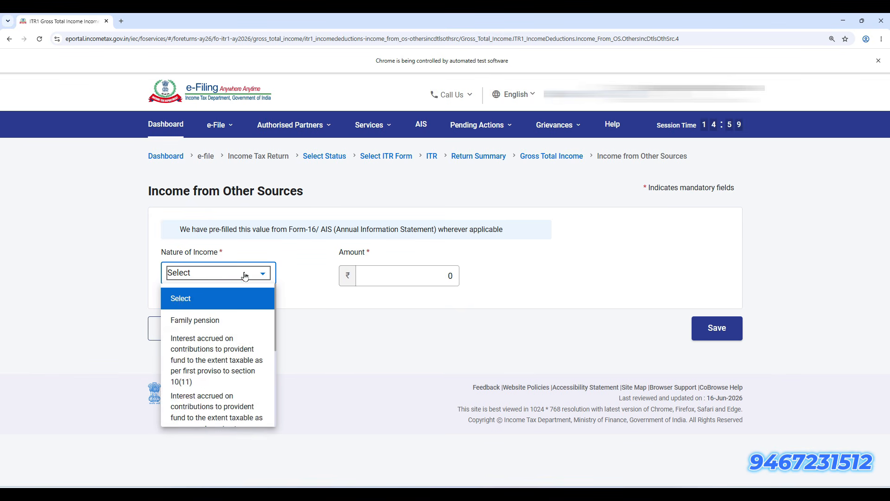
scroll(215, 408, down, 4)
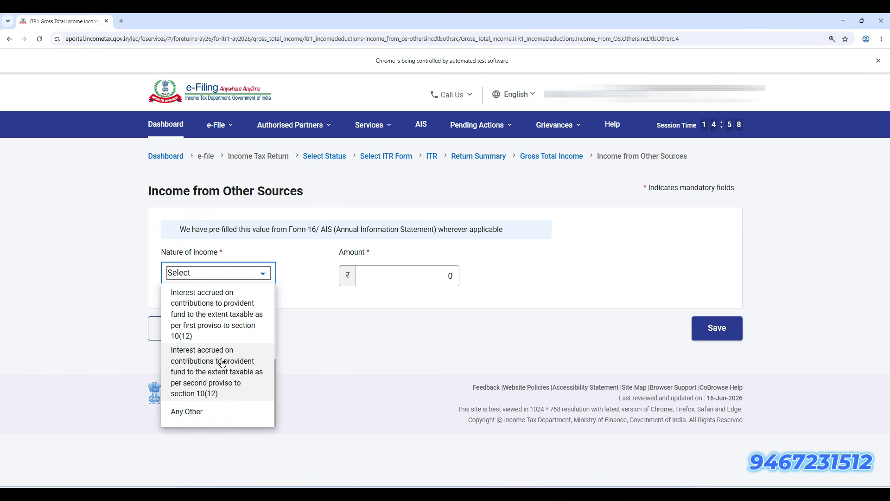
click(213, 412)
click(397, 286)
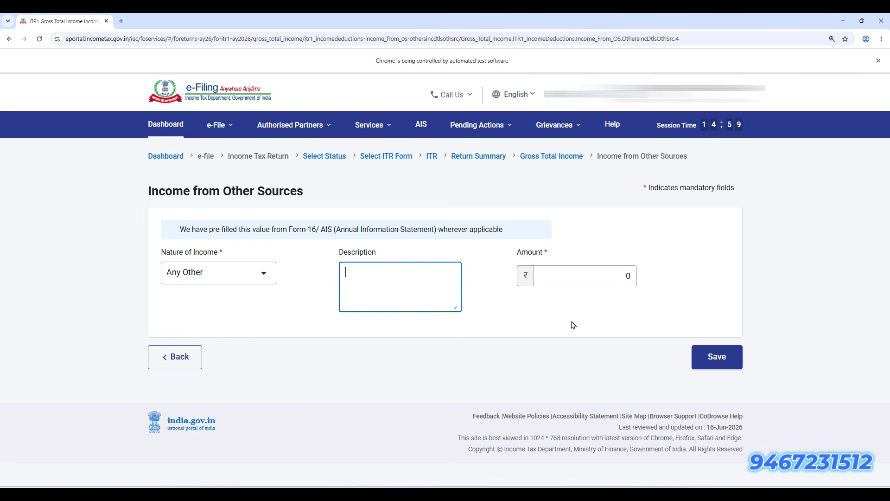
click(264, 277)
scroll(229, 377, up, 5)
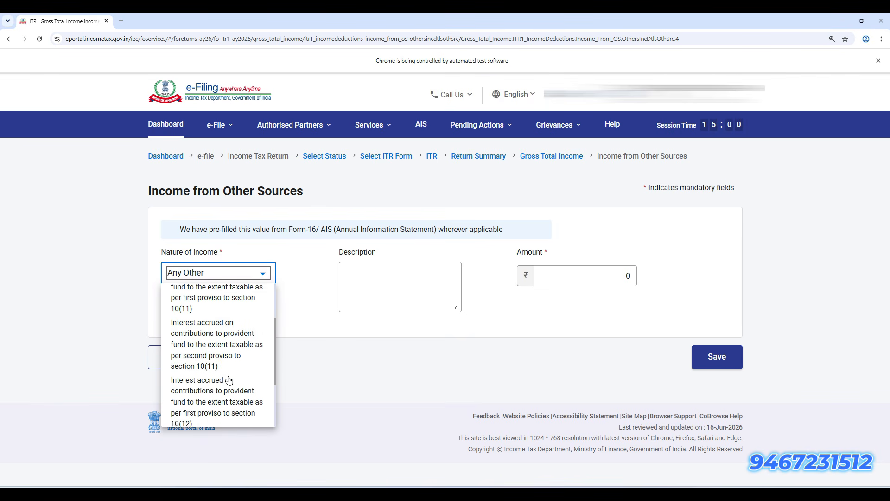
scroll(217, 320, up, 1)
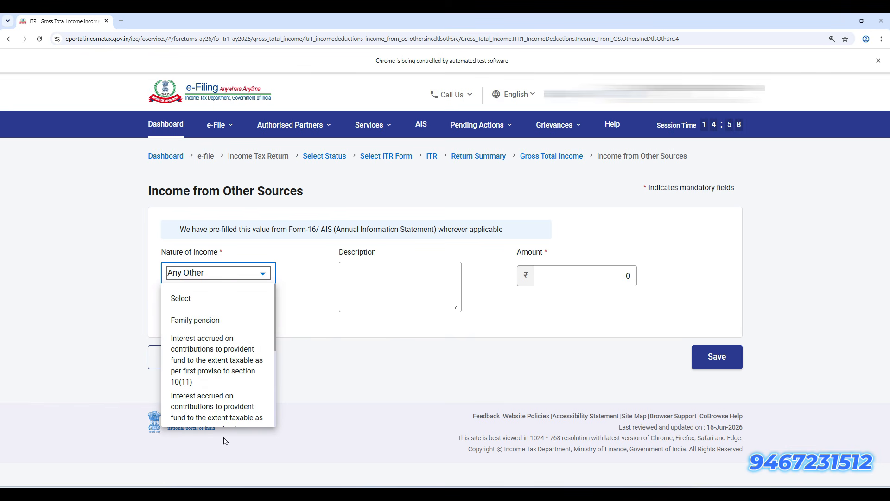
click(232, 321)
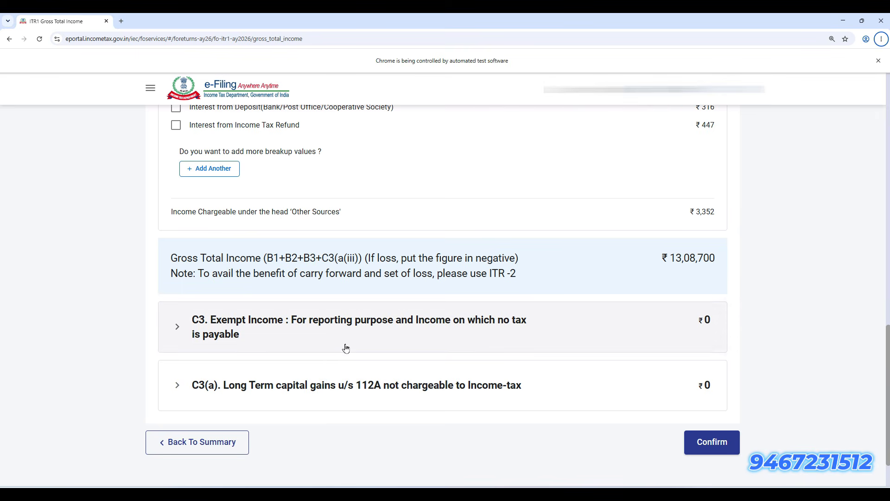
Add a C3 exempt income entry and try the Agricultural & related incomes category
click(341, 330)
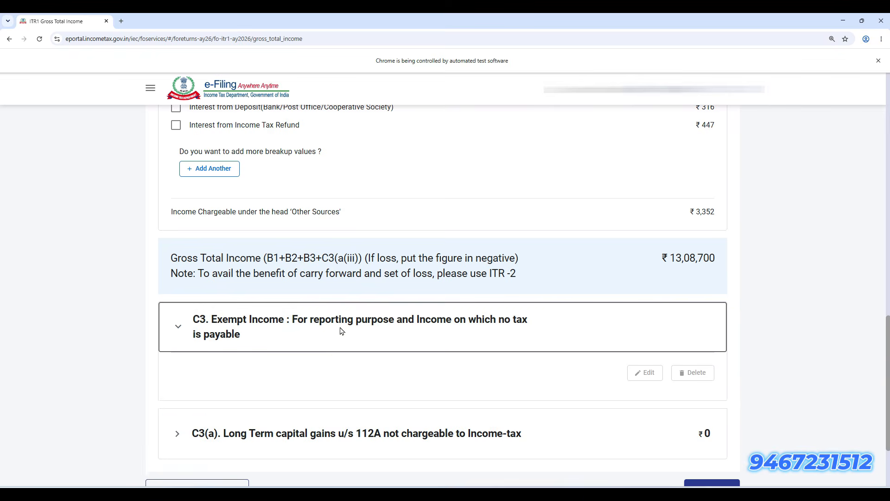
scroll(329, 352, down, 3)
click(214, 304)
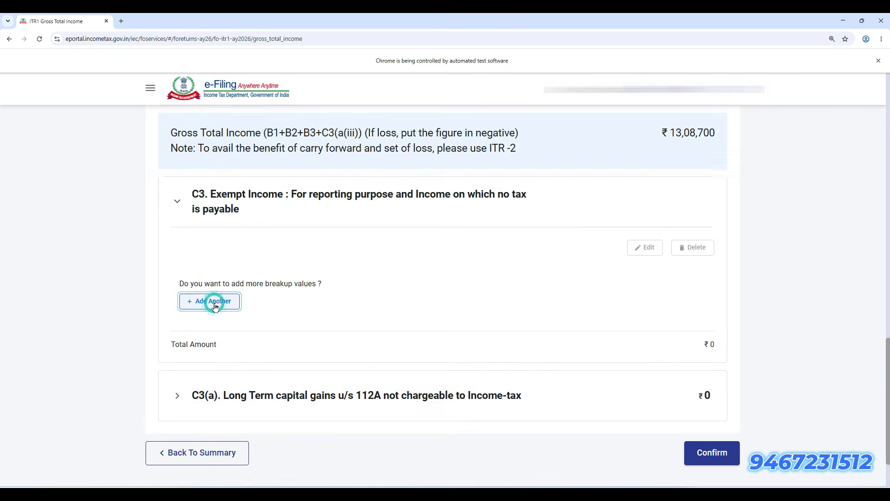
click(244, 250)
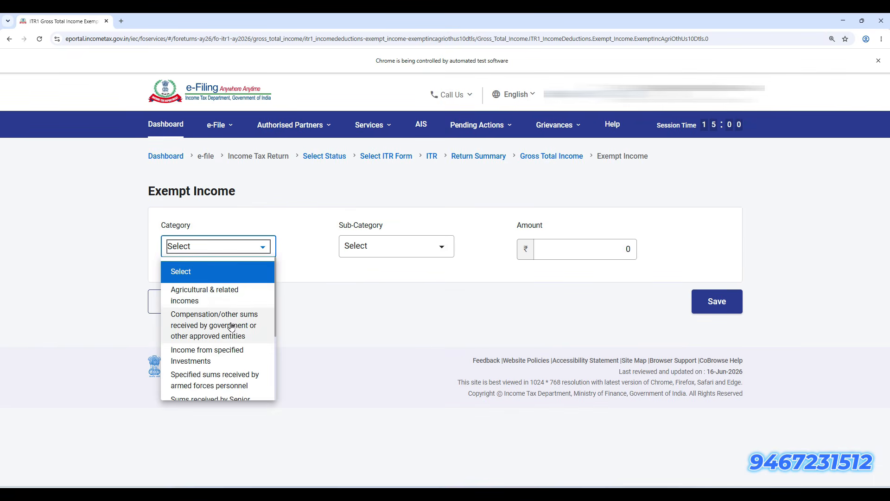
click(237, 298)
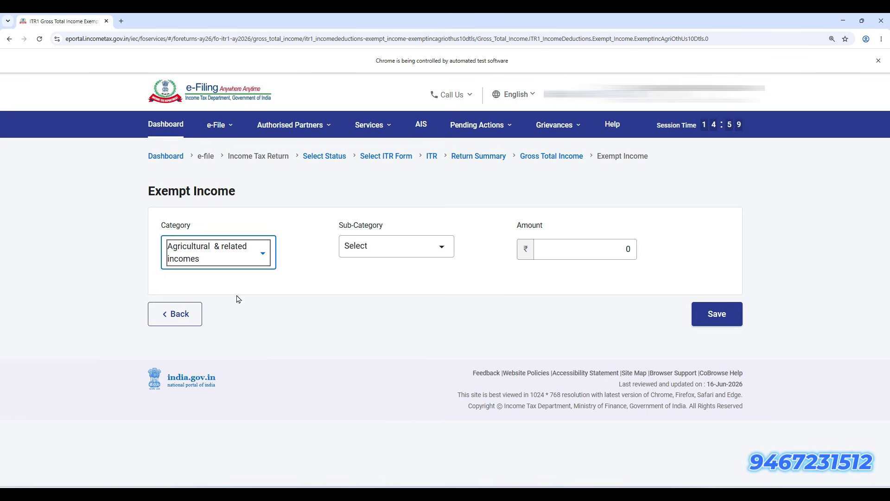
click(412, 246)
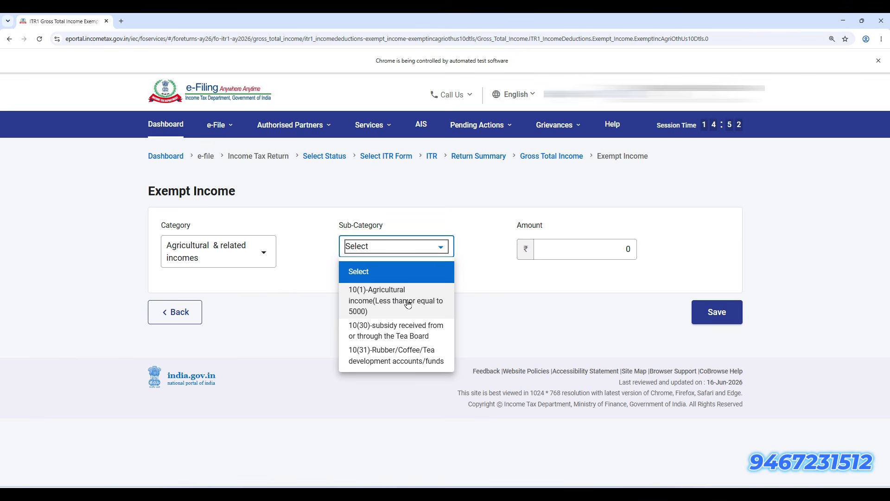
click(262, 250)
Switch to LIC/NPS/PF/Sukanya Samriddhi Yojana with sub-category 10(12)-Recognized Provident Fund received
click(263, 252)
scroll(246, 341, down, 3)
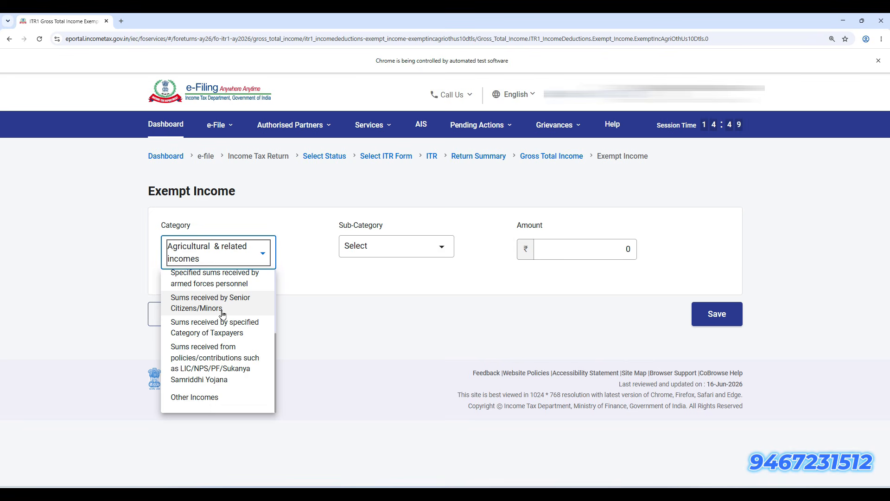
click(239, 368)
click(407, 248)
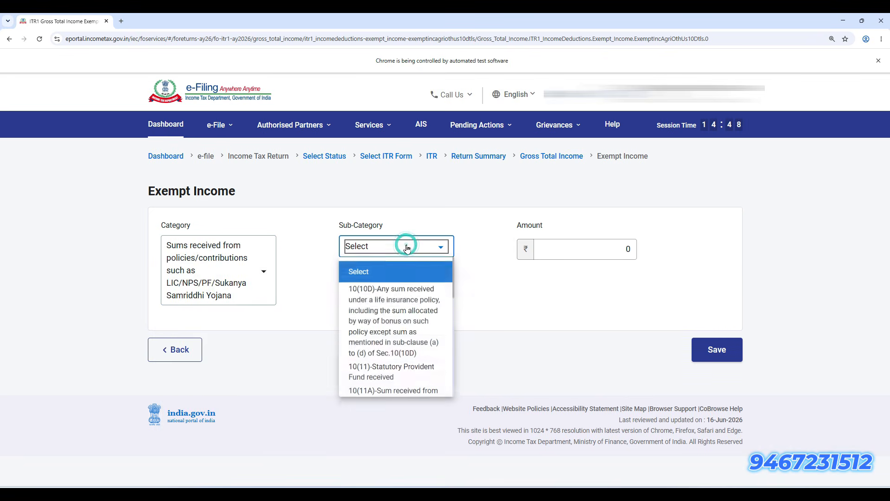
scroll(397, 370, down, 2)
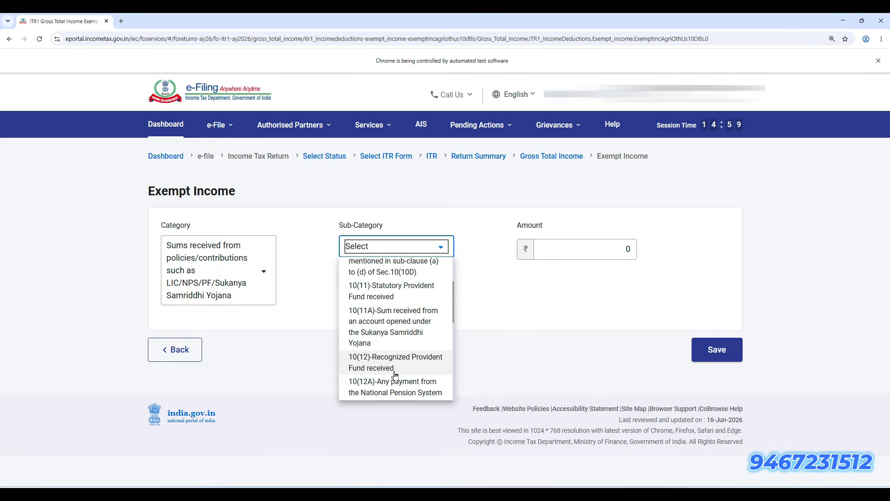
click(412, 374)
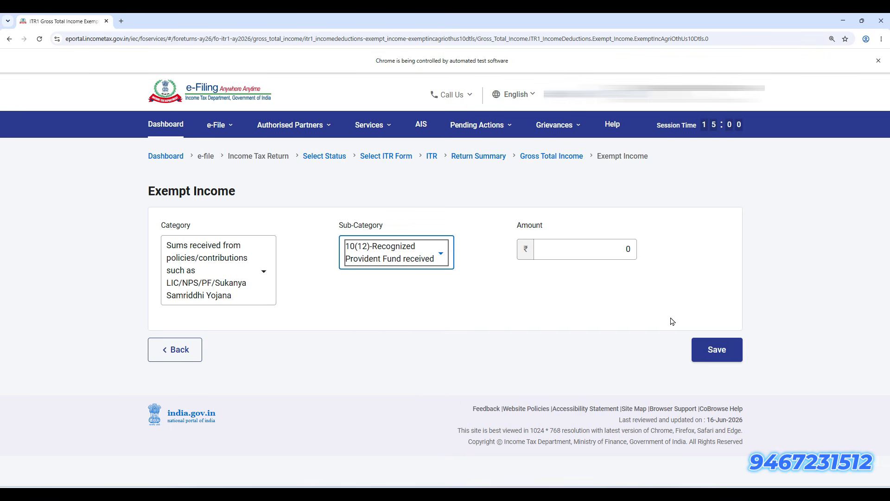
Change the category to Other Incomes, then go back to Gross Total Income unsaved
click(241, 281)
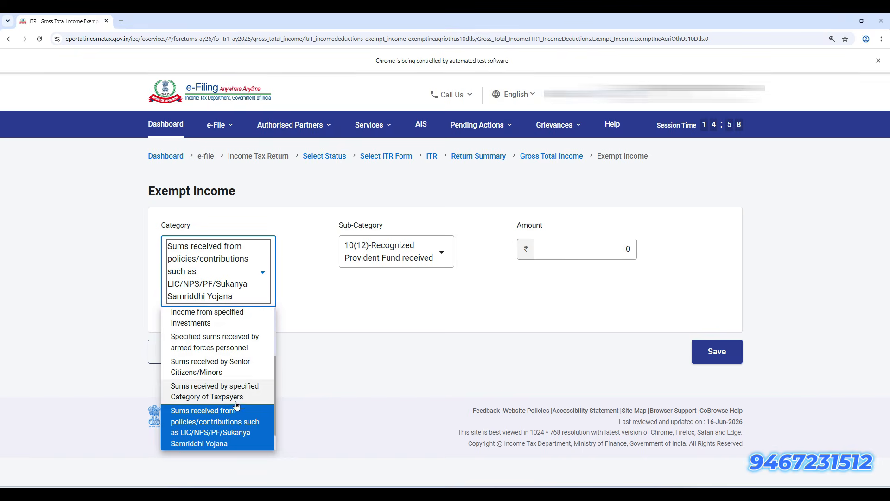
scroll(237, 404, down, 2)
click(234, 436)
click(437, 243)
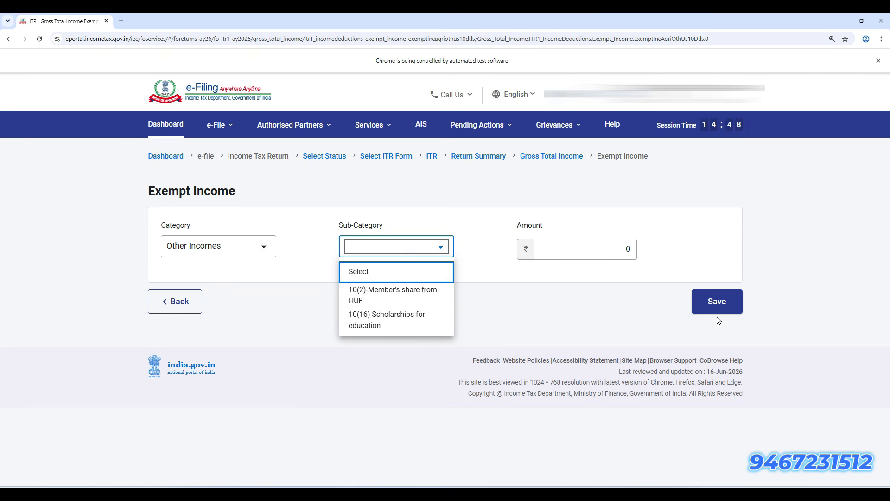
click(178, 303)
Expand C3(a) section 112A gains and check its zero sale consideration and acquisition cost
click(259, 330)
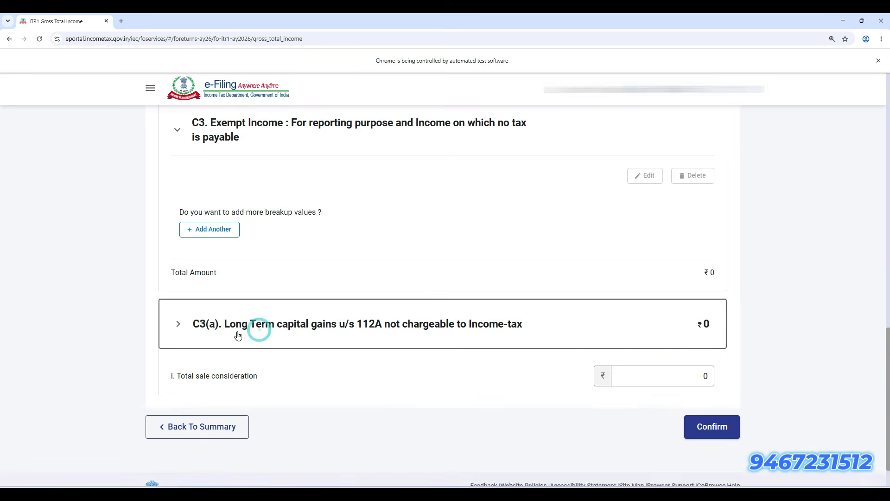
drag(222, 324, 541, 327)
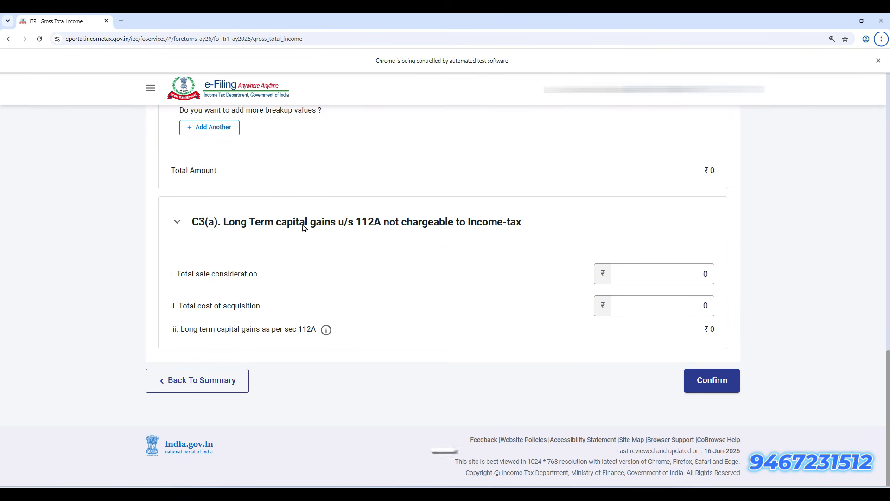
click(317, 237)
drag(317, 236, 331, 237)
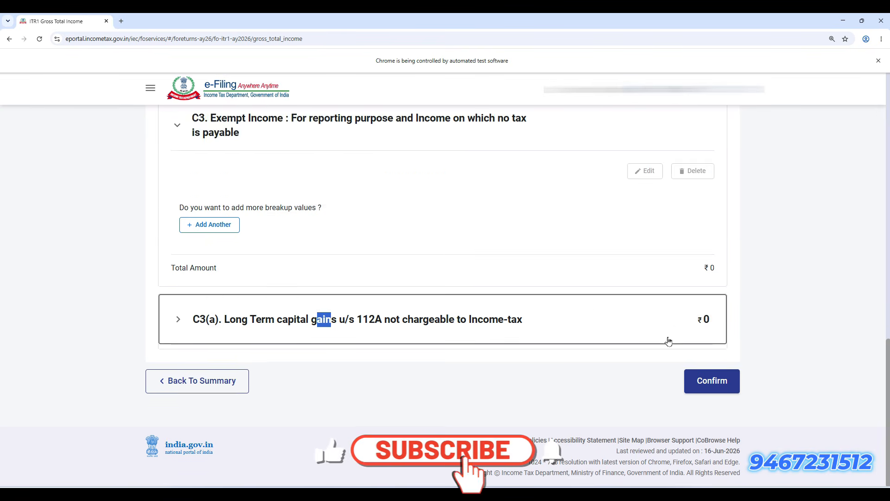
click(577, 312)
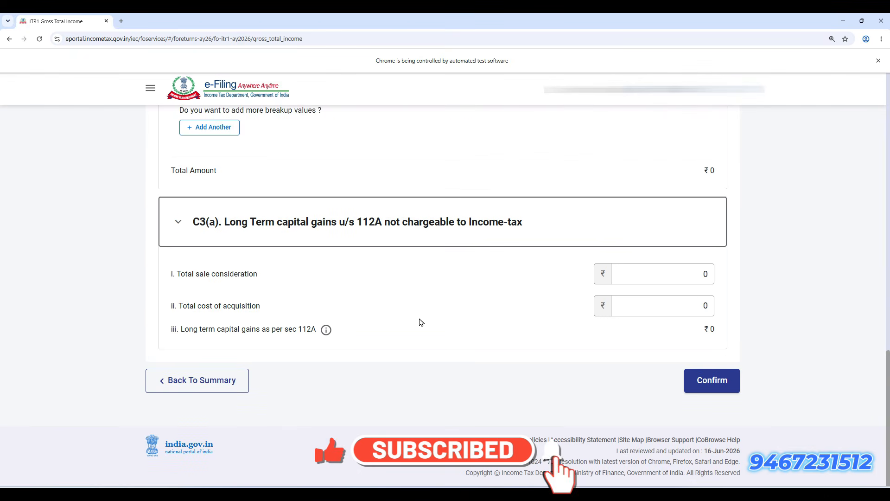
click(642, 278)
click(693, 306)
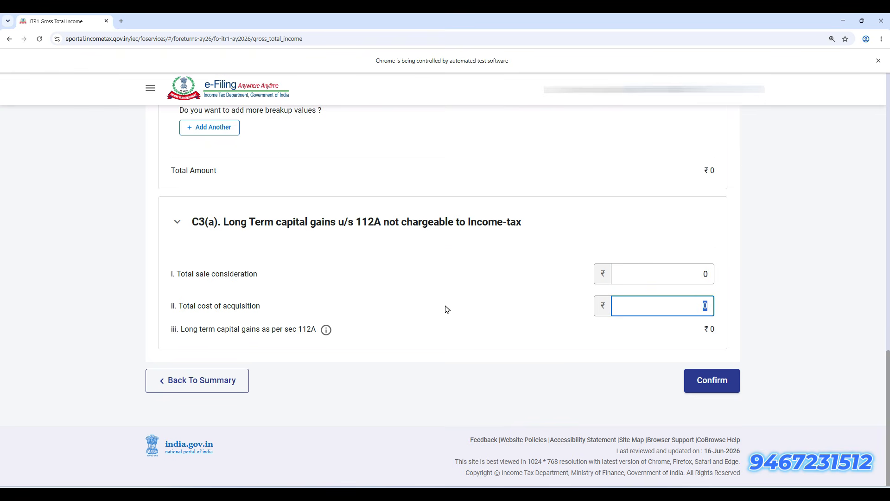
mouse_move(325, 334)
Confirm Gross Total Income and open the Total Deductions schedule
click(729, 387)
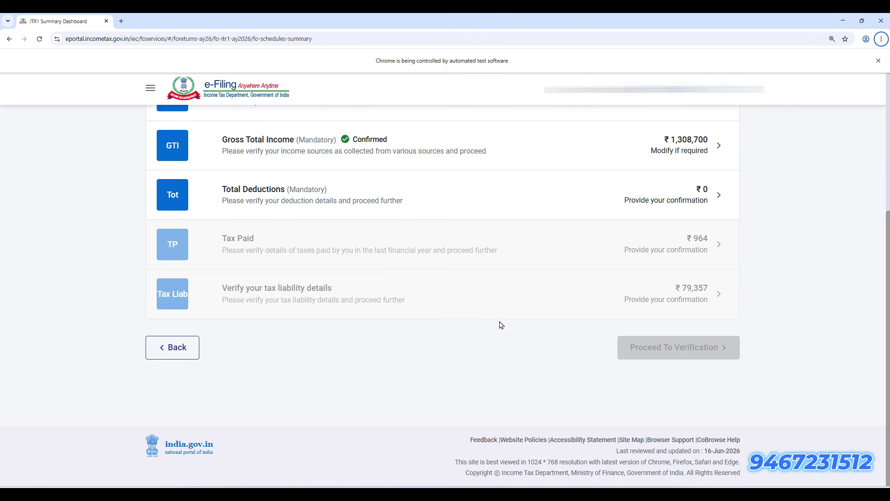
click(417, 204)
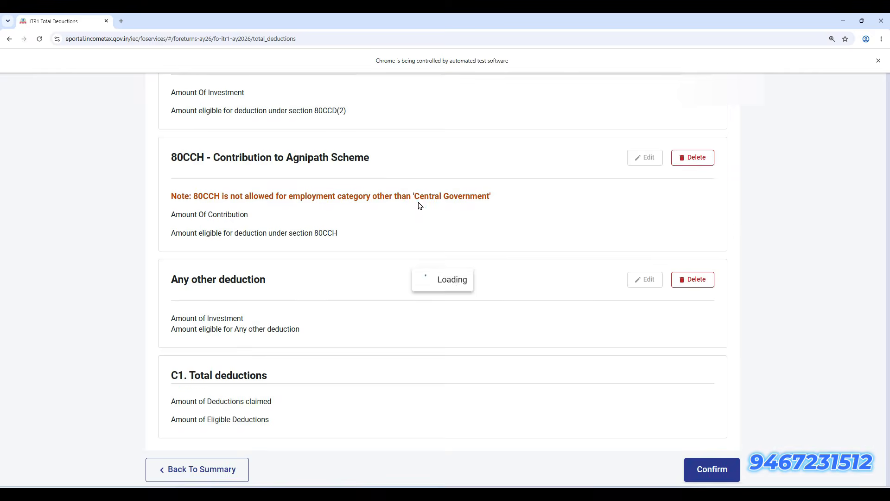
scroll(370, 334, down, 1)
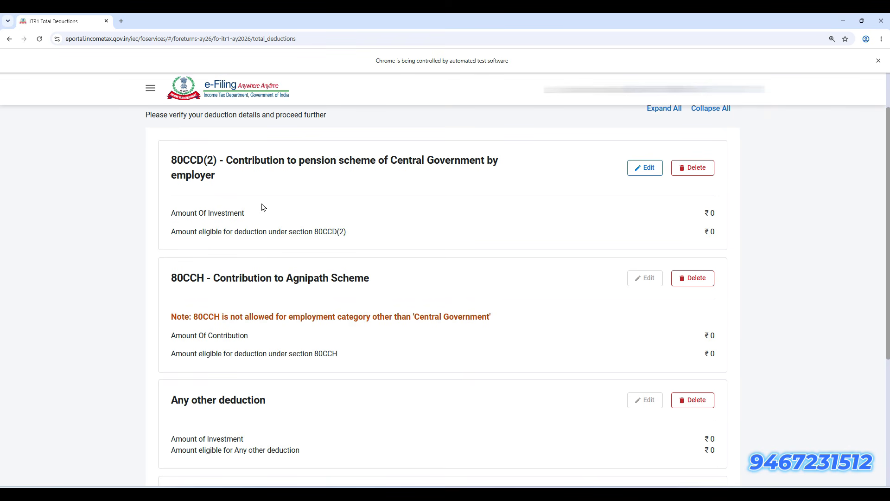
click(291, 173)
drag(228, 164, 247, 193)
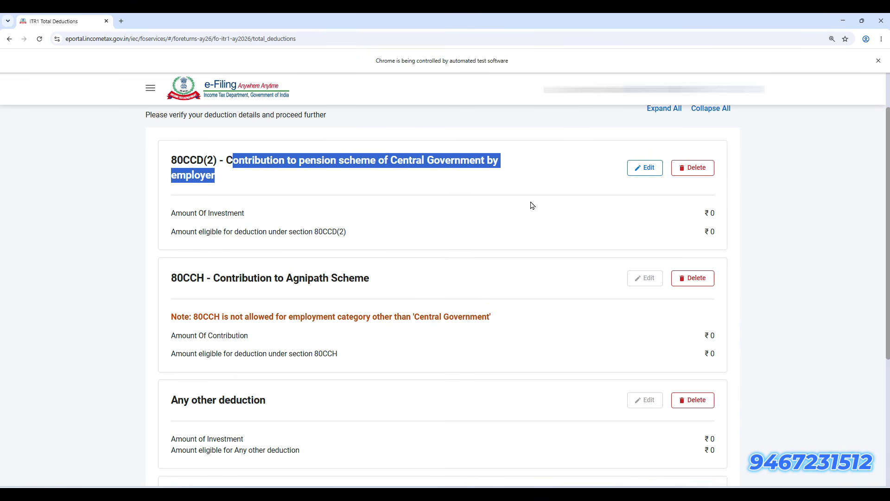
Confirm Total Deductions with C1 claimed and eligible both ₹0
scroll(479, 235, down, 5)
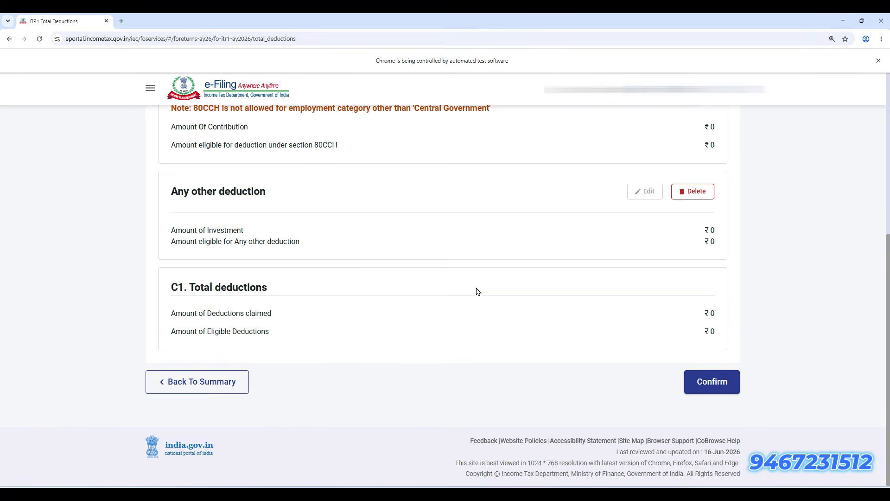
scroll(477, 292, up, 2)
scroll(457, 304, down, 2)
scroll(457, 299, up, 1)
scroll(458, 286, down, 1)
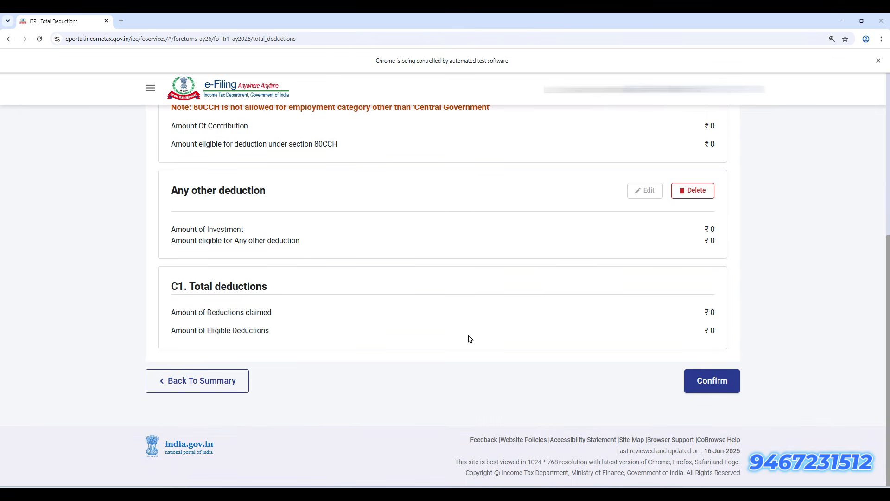
key(alt)
scroll(602, 366, up, 1)
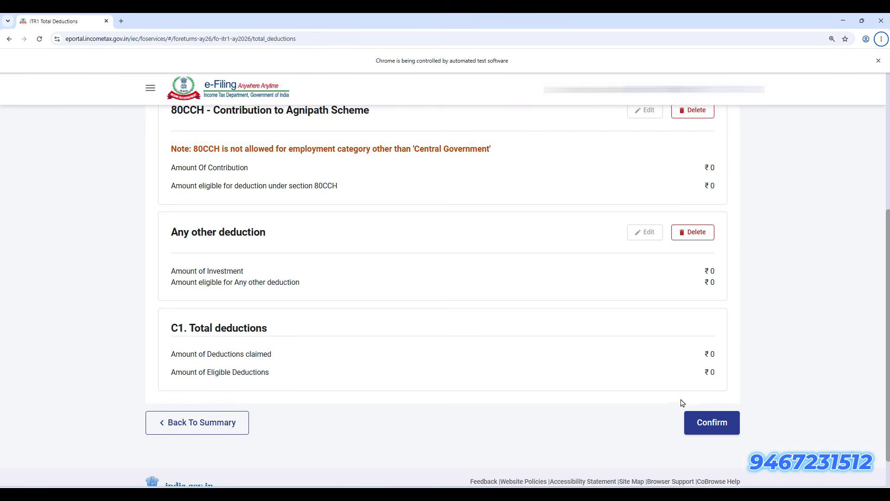
click(703, 423)
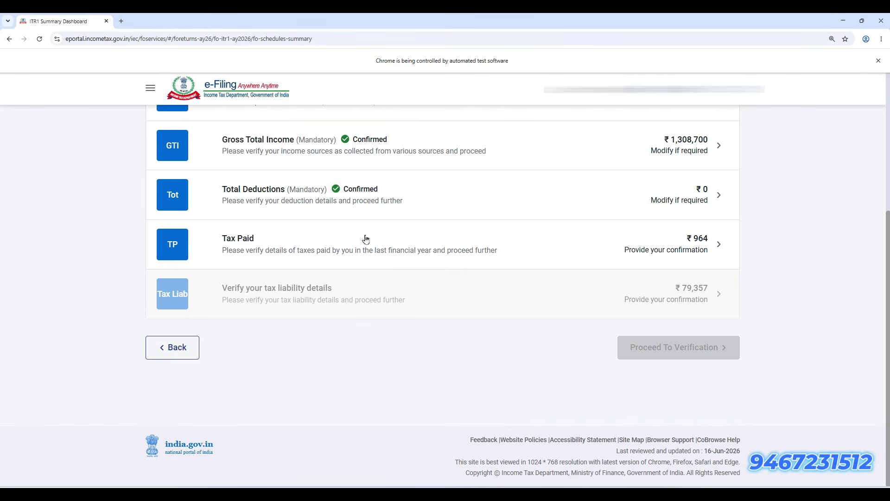
Open the ₹964 Tax Paid schedule, start a self-assessment payment entry, and leave it unsaved
click(447, 241)
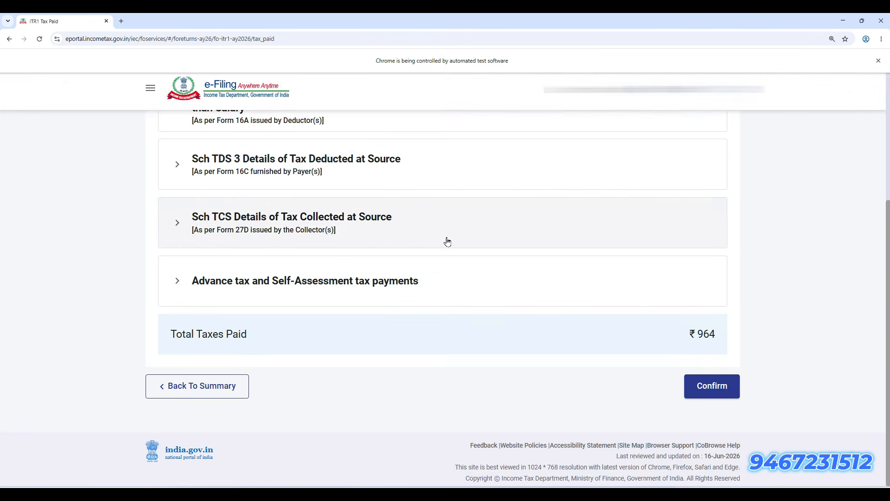
scroll(458, 347, down, 3)
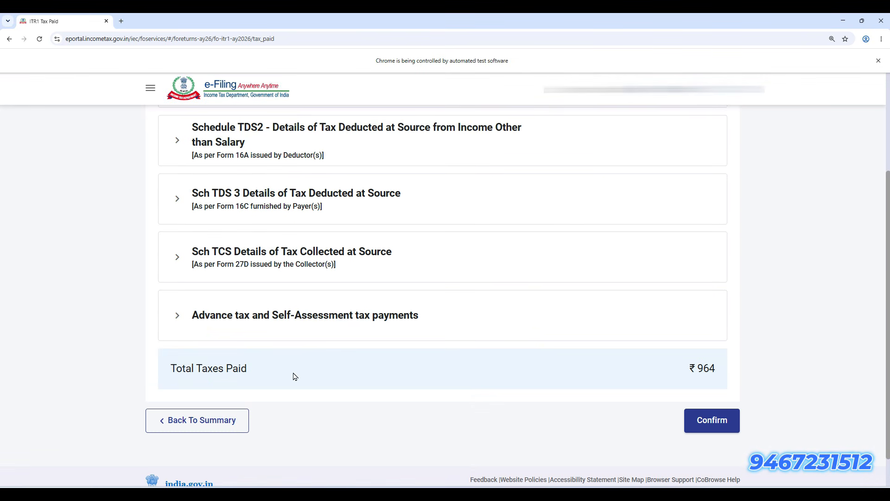
scroll(364, 384, up, 2)
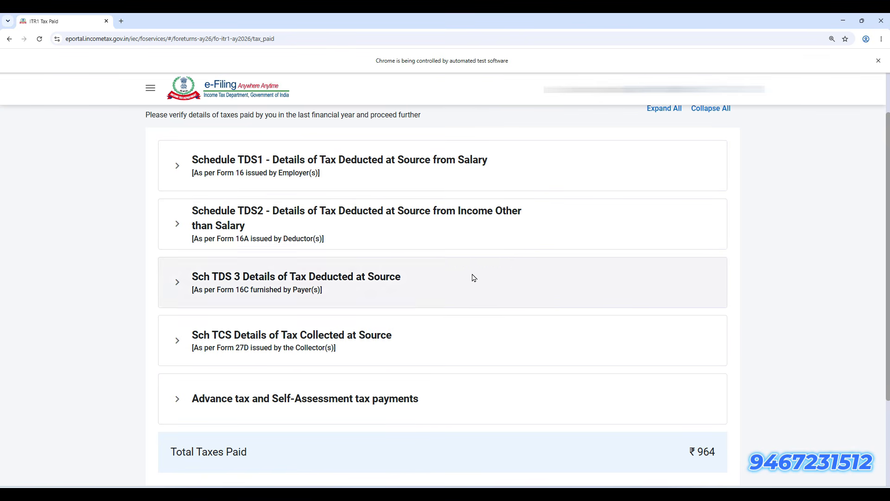
scroll(410, 373, down, 2)
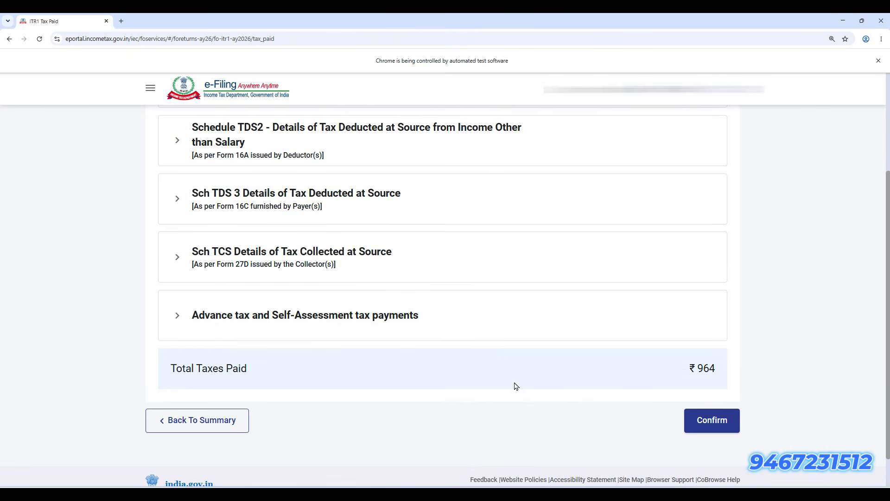
click(415, 327)
click(210, 386)
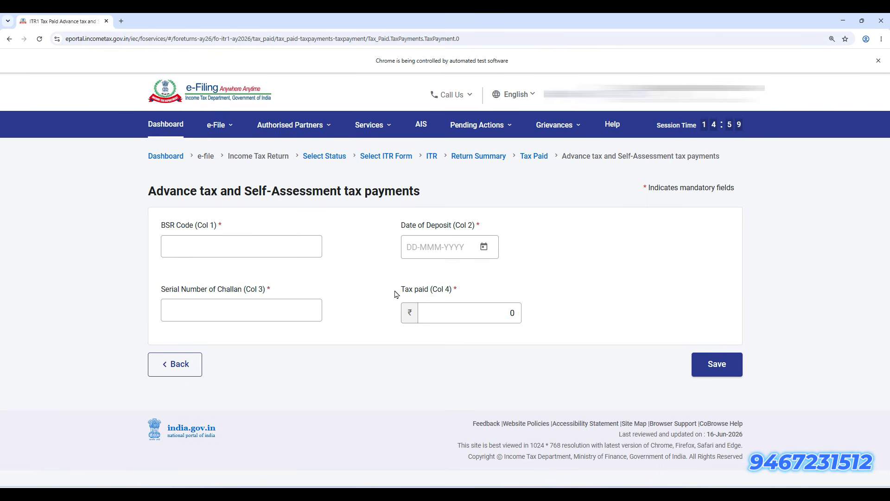
click(212, 247)
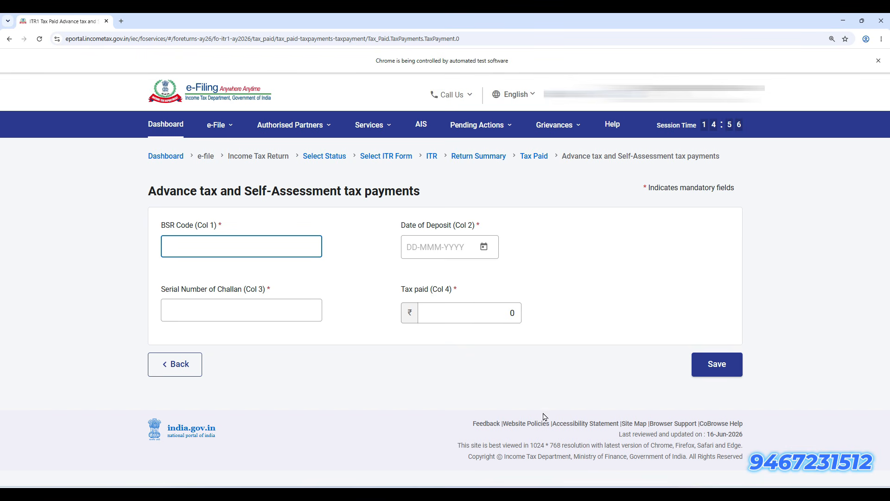
click(175, 373)
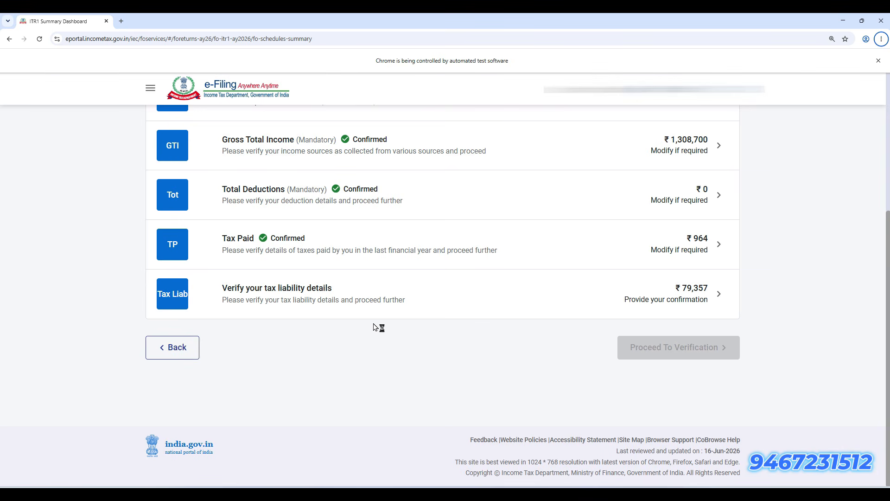
Confirm the tax liability details and proceed to the ₹84,700 tax summary
click(422, 299)
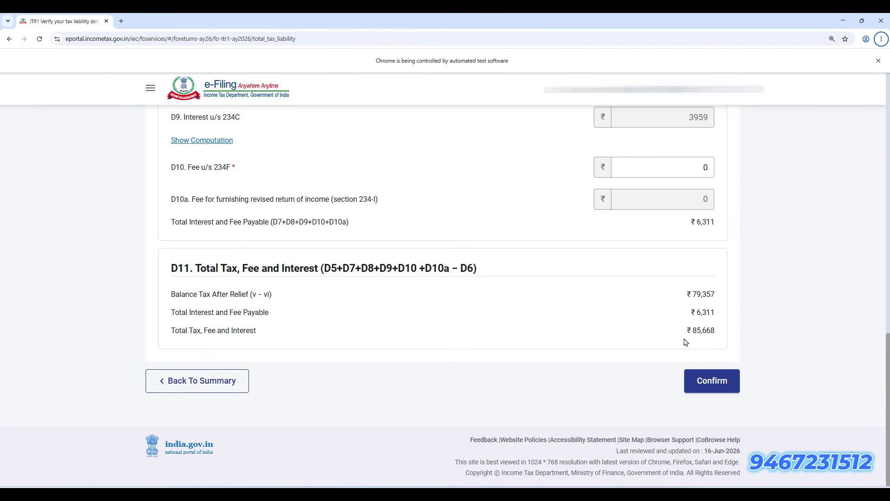
click(713, 382)
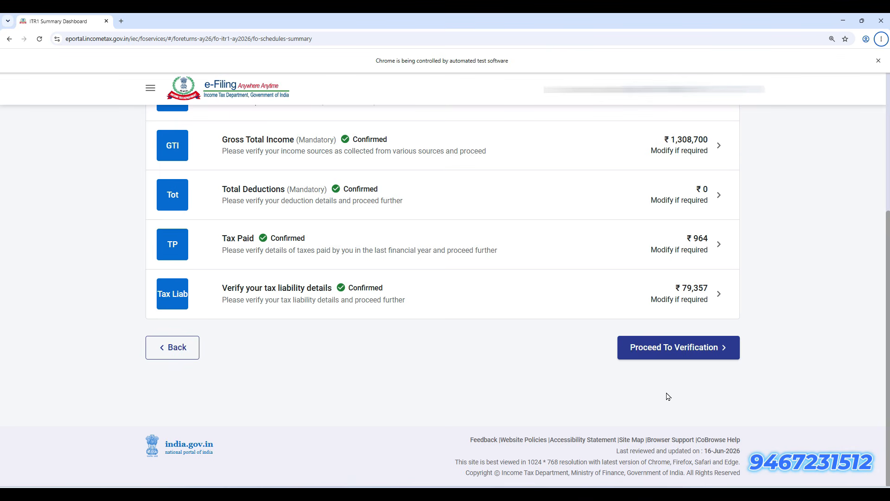
click(691, 353)
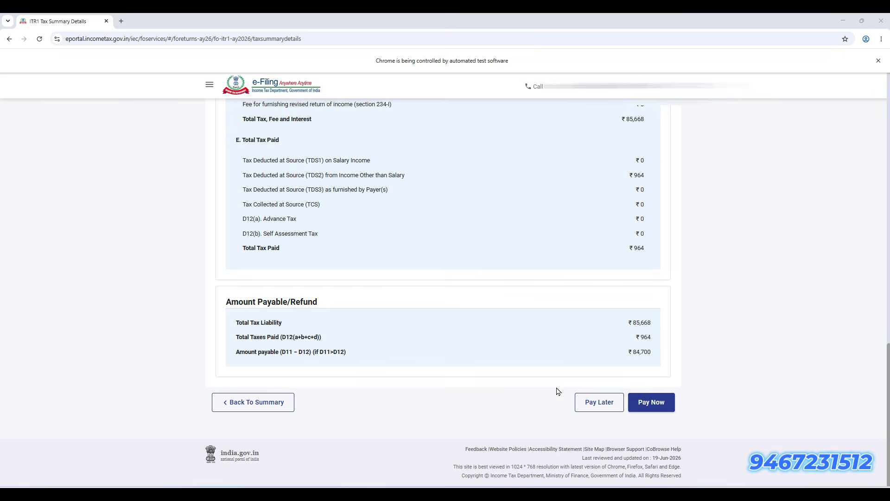
Pay the outstanding ₹84,700 tax through e-Pay Tax using the HDFC Bank payment gateway
click(665, 407)
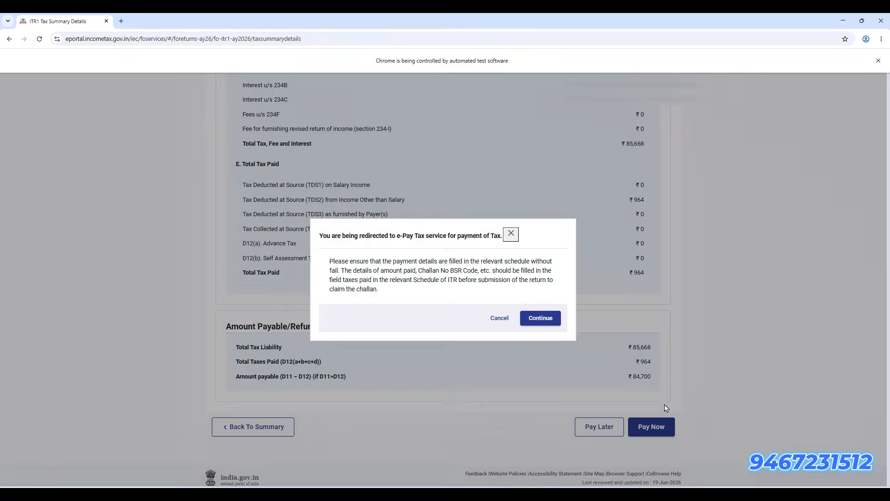
click(549, 326)
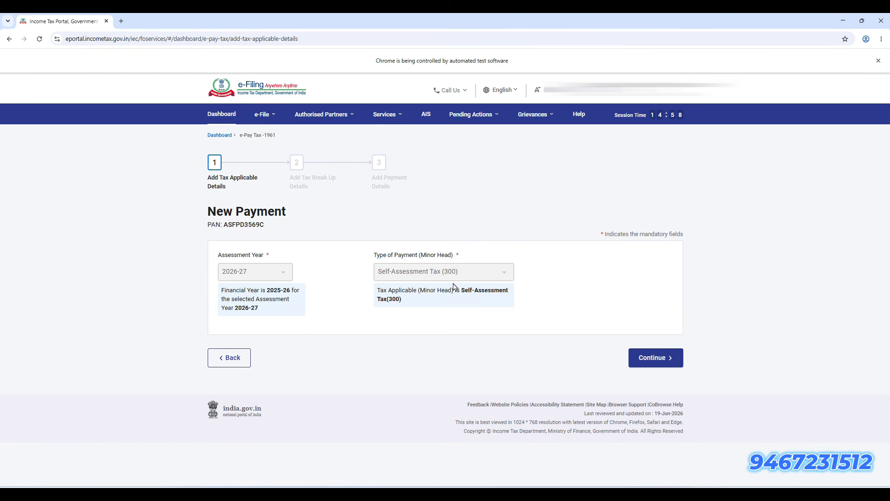
click(662, 363)
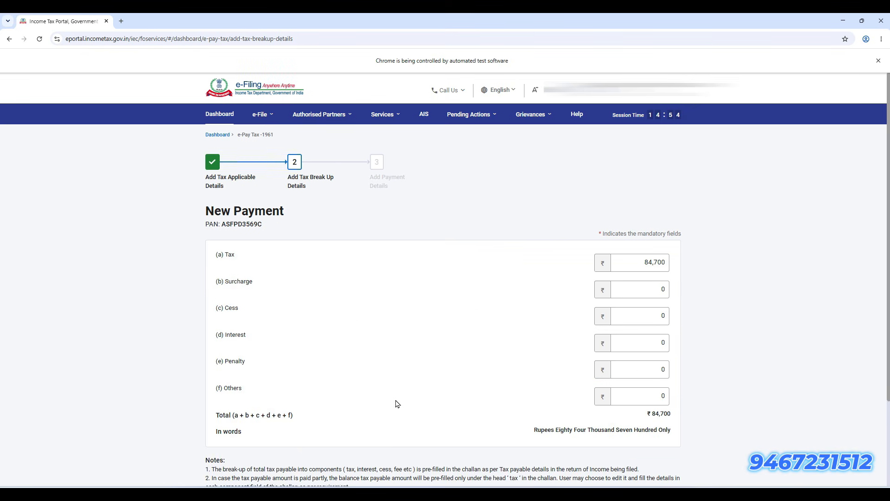
scroll(417, 405, down, 1)
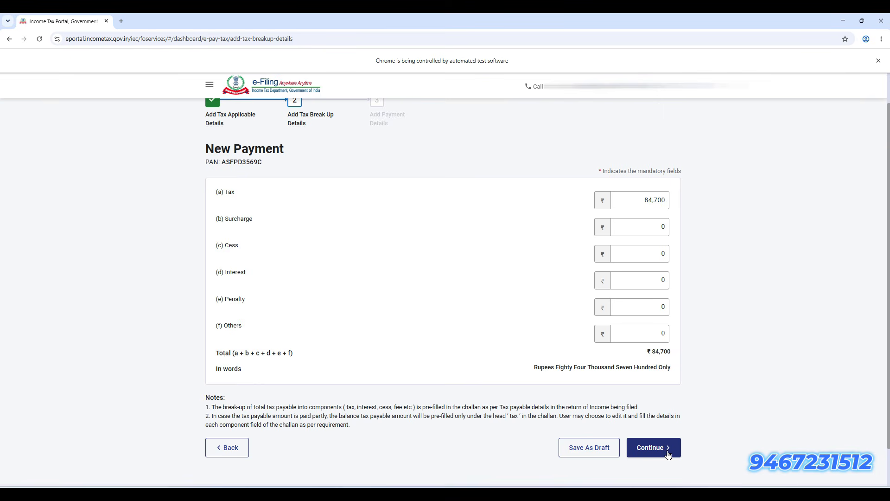
click(668, 452)
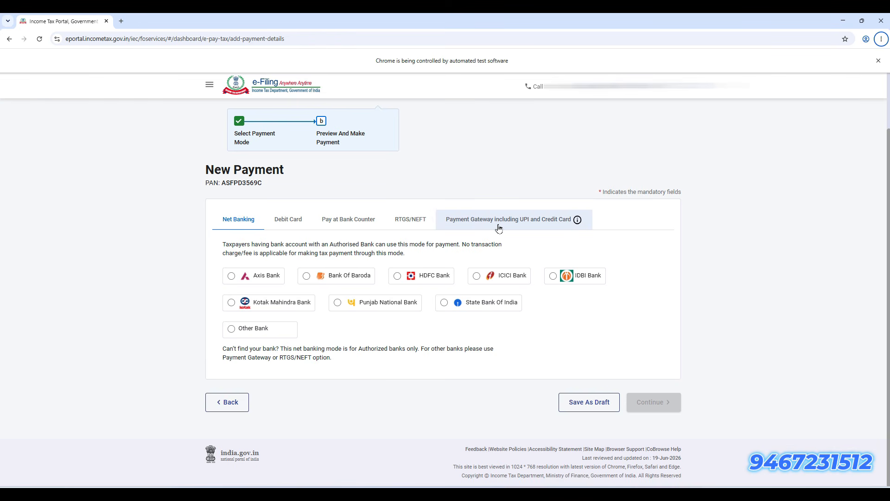
click(544, 225)
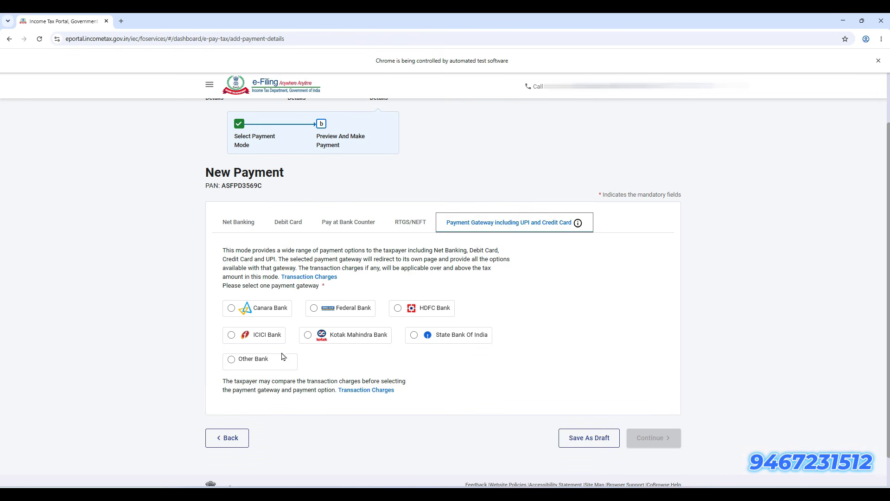
click(396, 309)
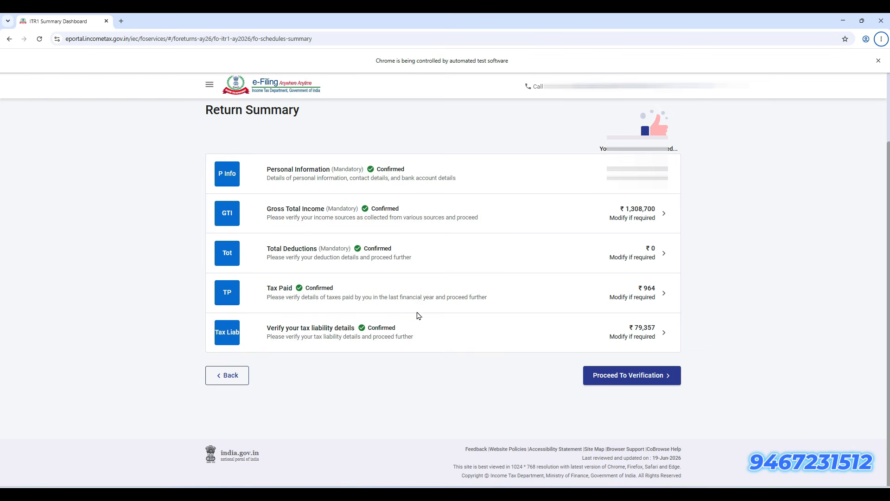
Add a new ₹84,700 self-assessment tax entry under Tax Paid and save it
click(358, 296)
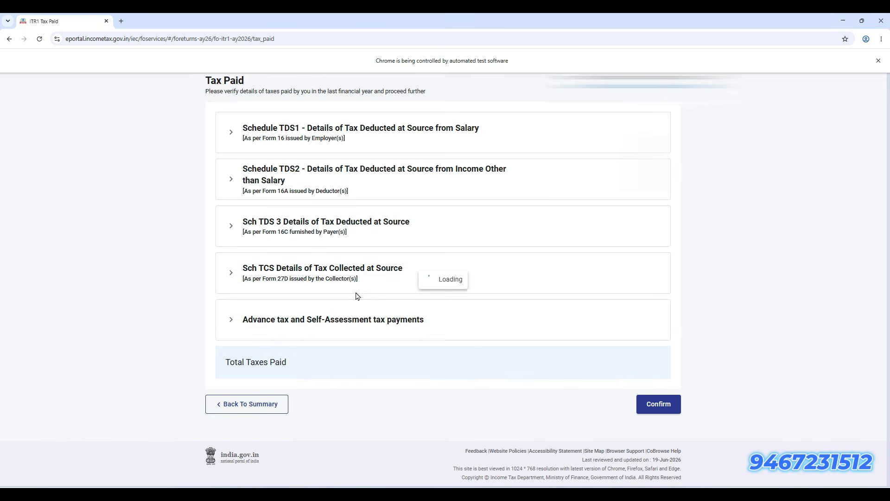
scroll(356, 309, down, 2)
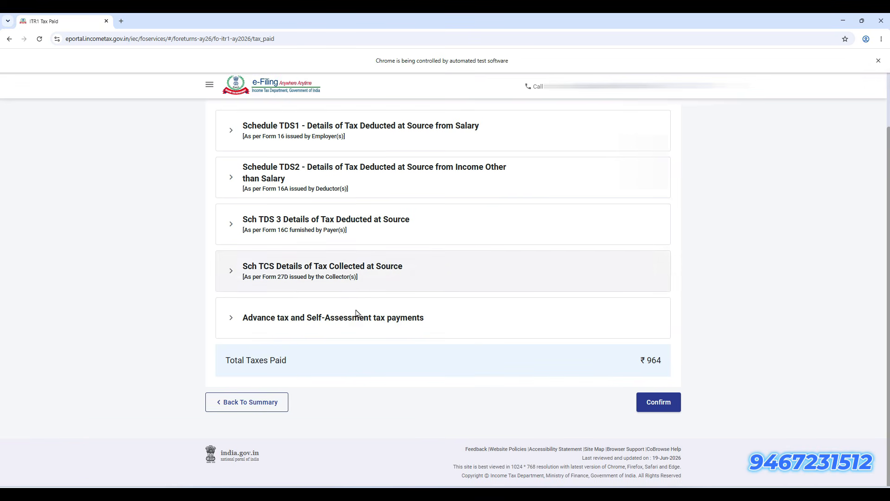
click(321, 321)
click(318, 321)
click(314, 328)
click(265, 375)
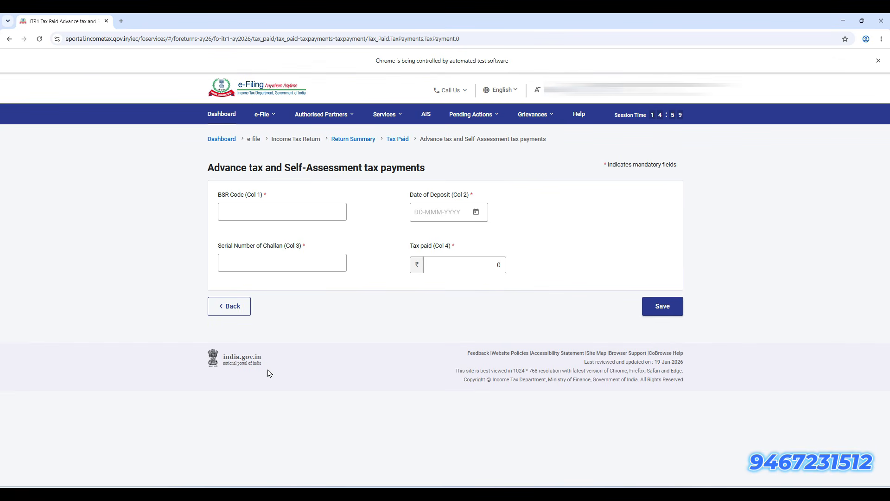
click(269, 212)
click(666, 315)
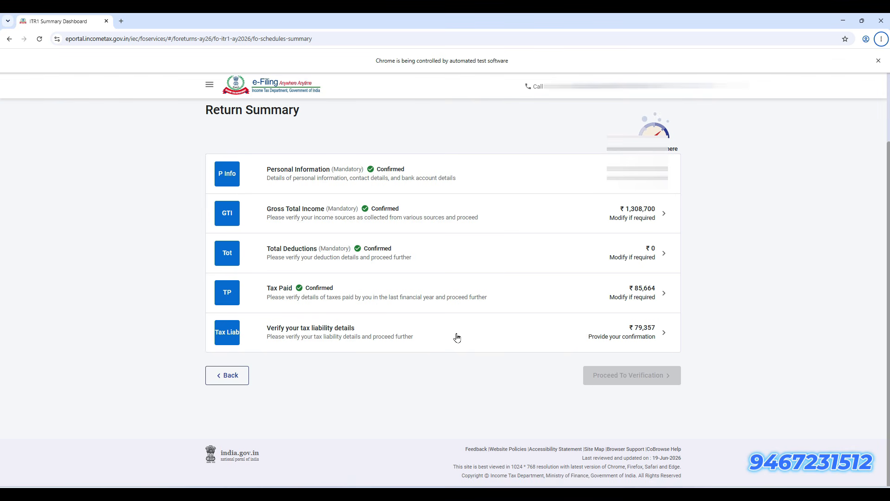
Confirm the tax liability and review the tax summary showing ₹0 payable
click(374, 338)
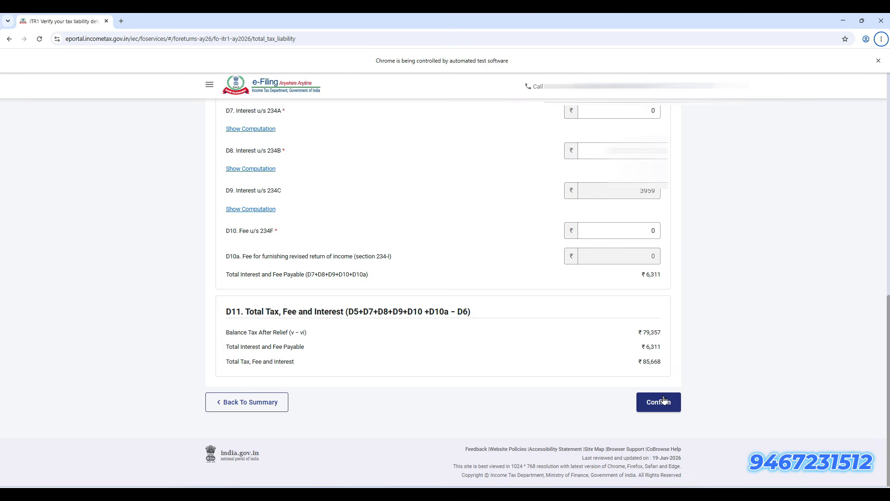
click(663, 399)
click(624, 379)
scroll(394, 412, down, 15)
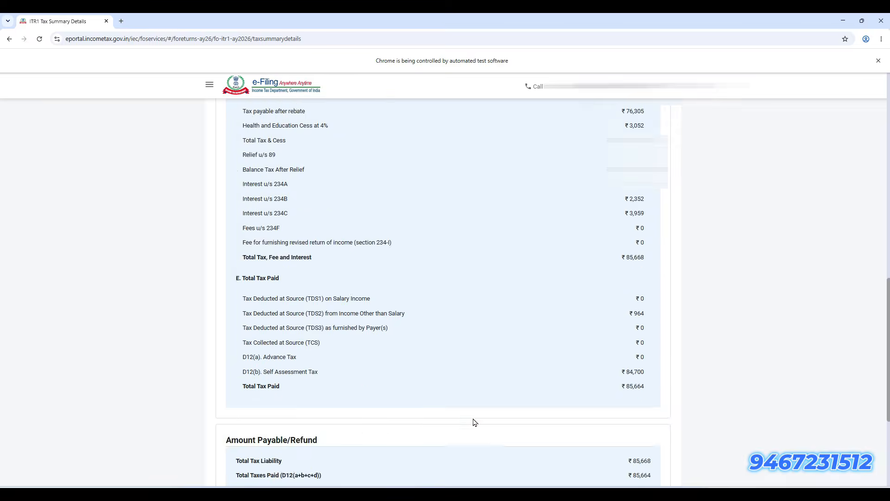
scroll(474, 422, down, 3)
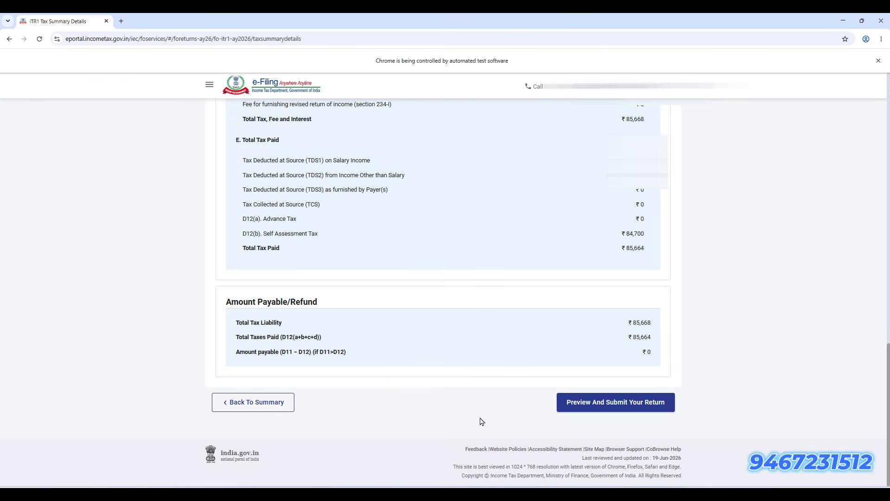
click(603, 402)
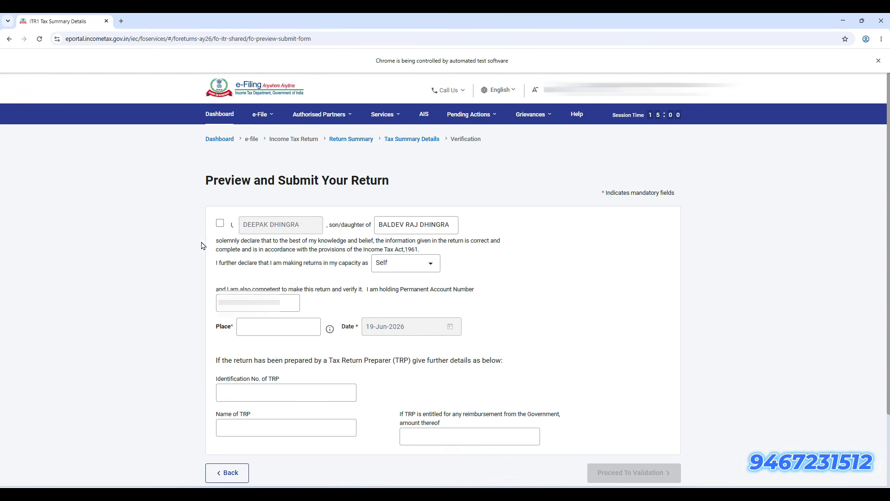
Accept the declaration, enter the place of filing, and run validation on the return
click(219, 223)
click(273, 328)
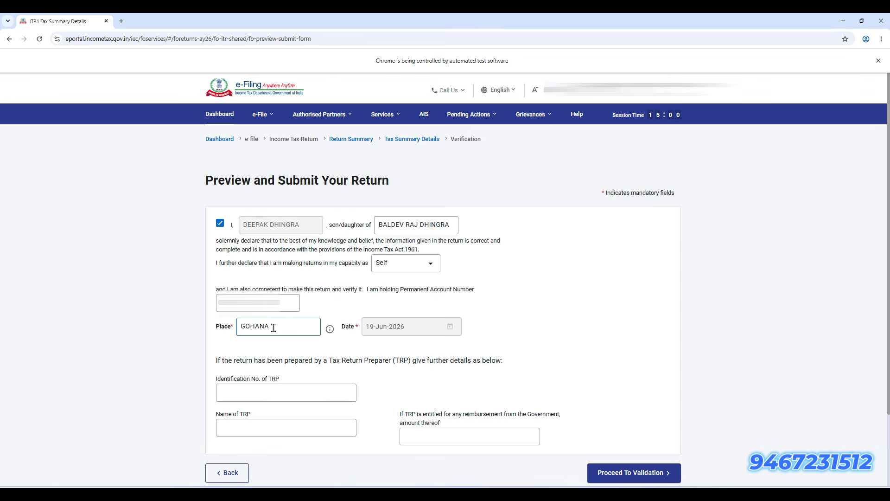
click(642, 473)
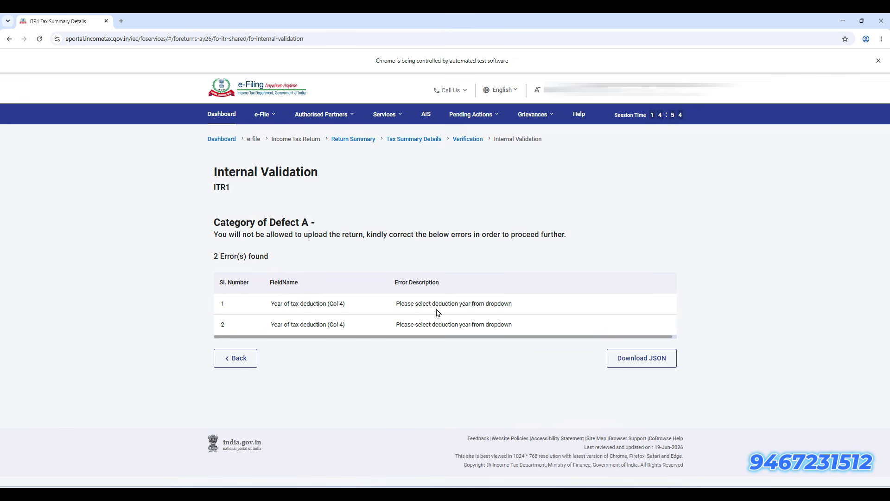
Set the Schedule TDS2 year of tax deduction to 2025-26, reconfirm Tax Paid, and revalidate
click(467, 310)
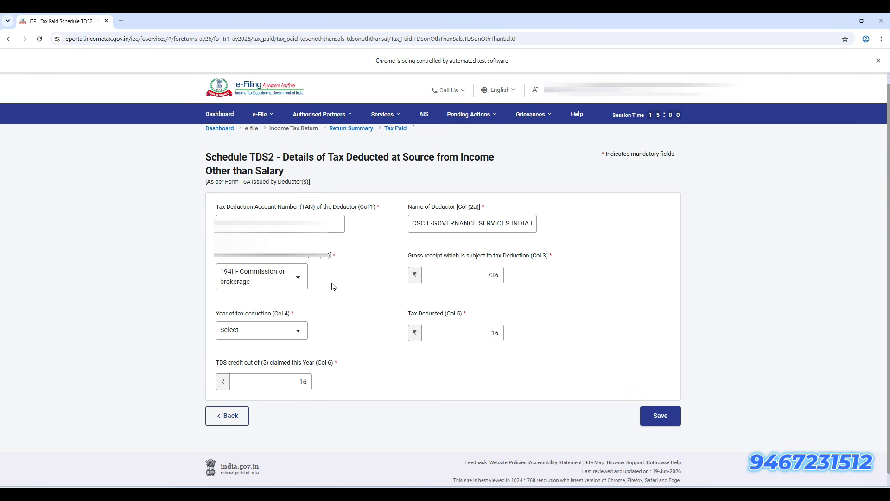
click(275, 331)
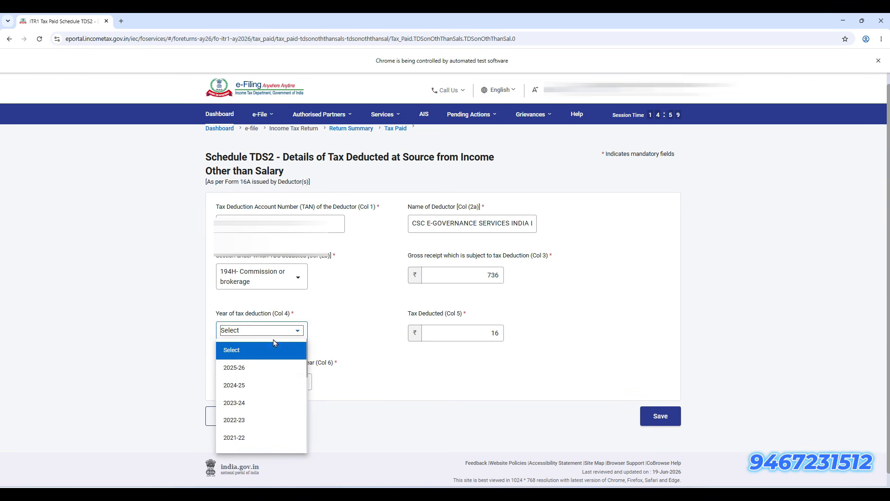
click(261, 374)
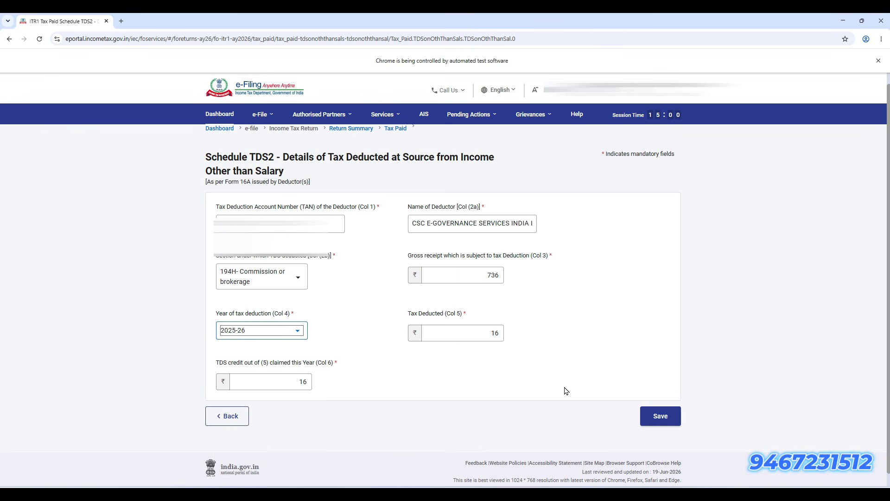
click(661, 416)
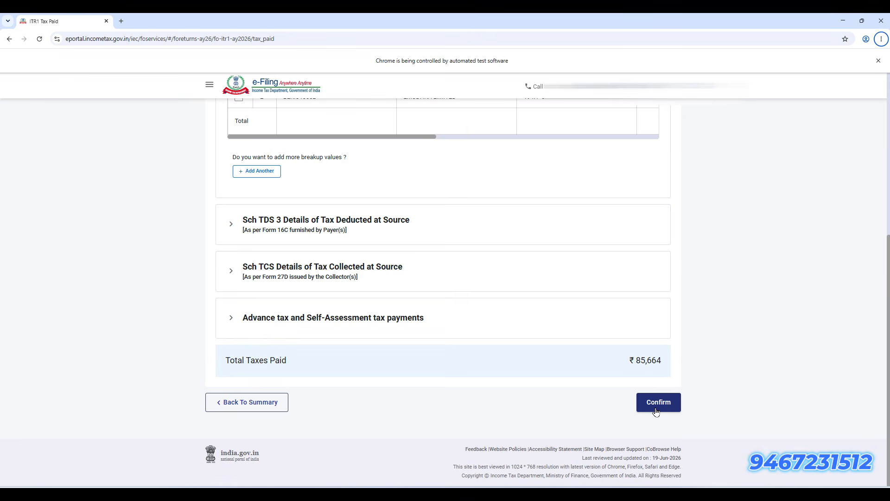
click(655, 412)
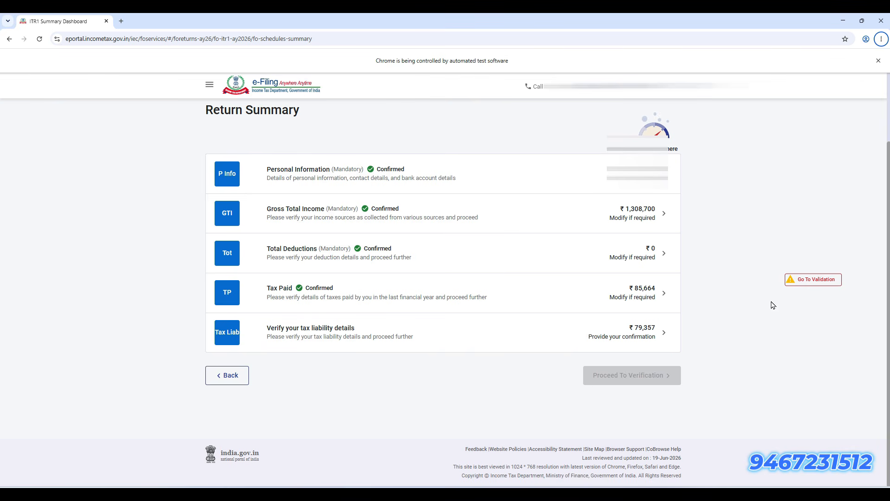
click(819, 281)
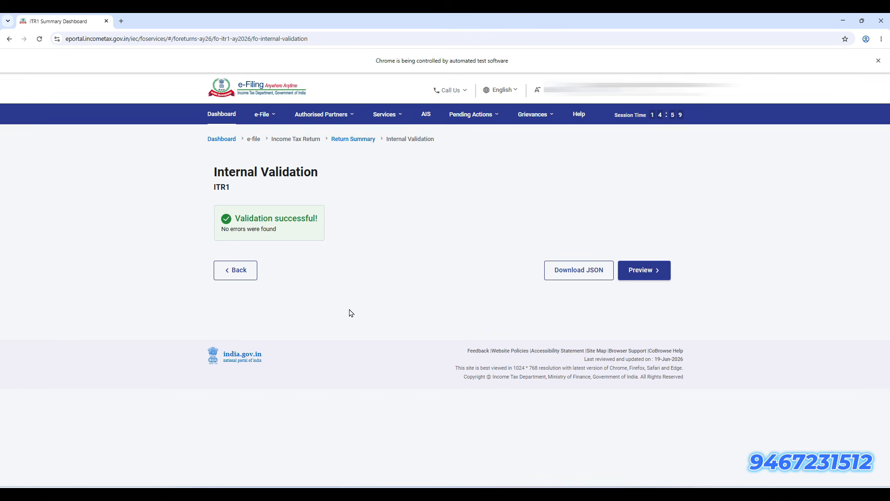
Preview the return, pass upload-level validation, and move on to verification
click(660, 277)
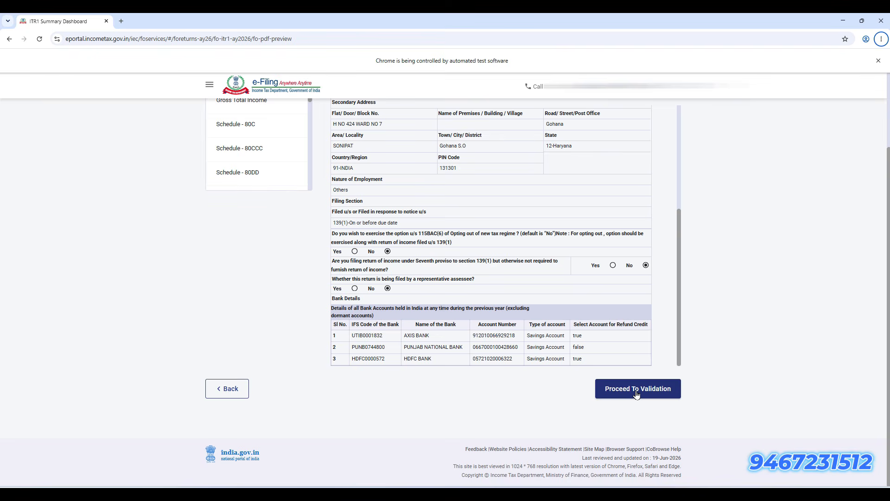
click(636, 391)
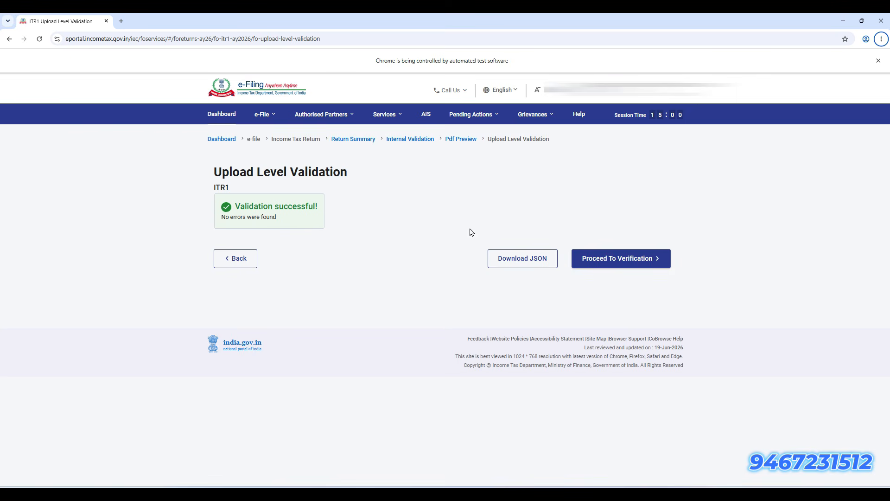
click(649, 263)
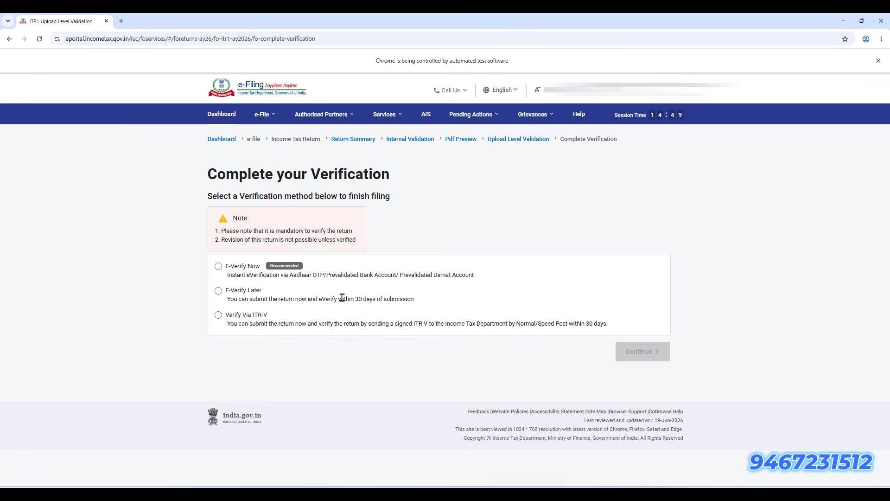
E-verify now via Aadhaar mobile OTP, agree to Aadhaar validation, and have the OTP sent
click(218, 265)
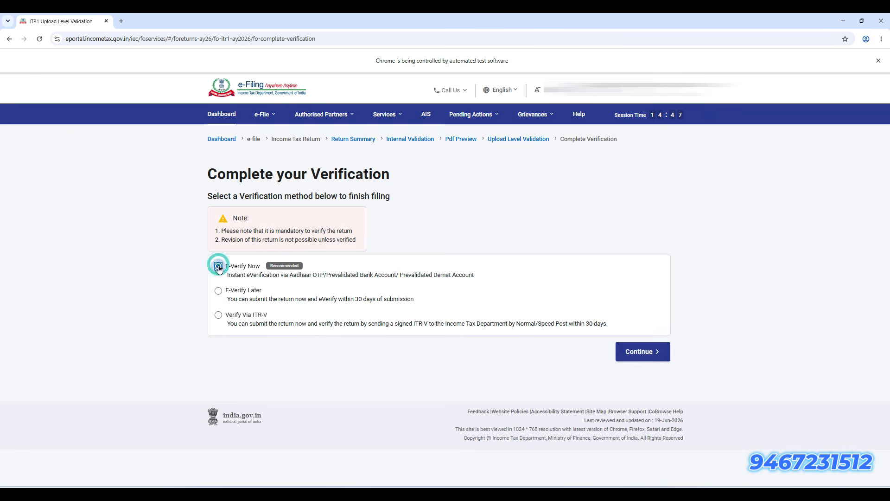
click(642, 352)
scroll(349, 396, down, 2)
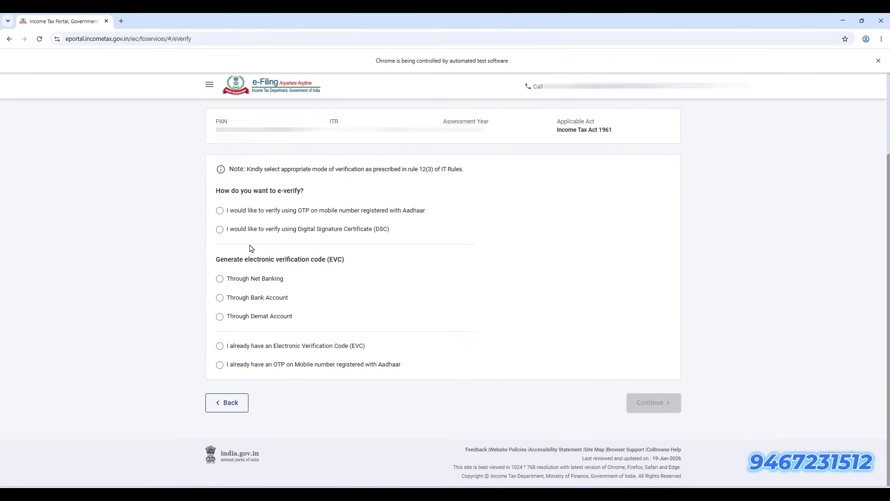
click(220, 209)
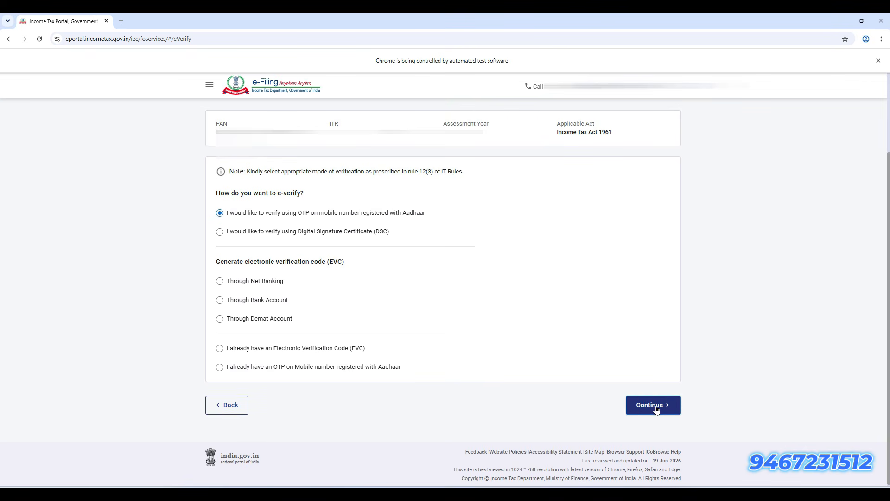
click(656, 408)
click(362, 298)
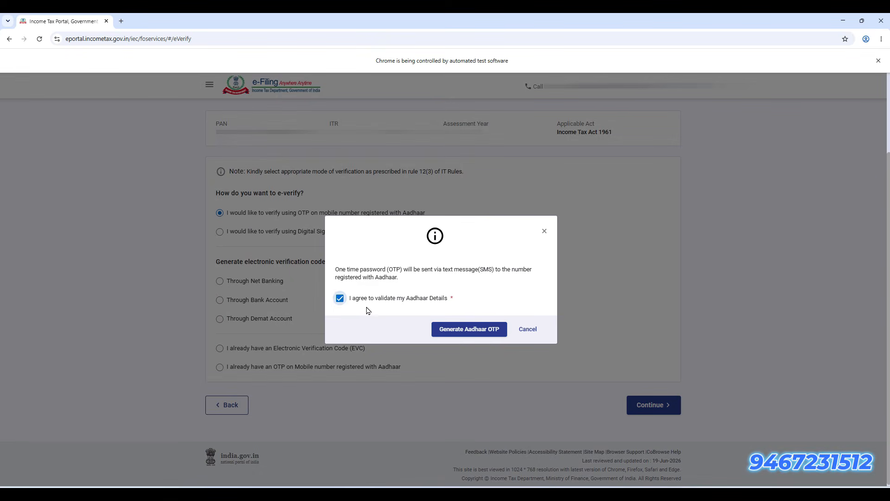
click(471, 328)
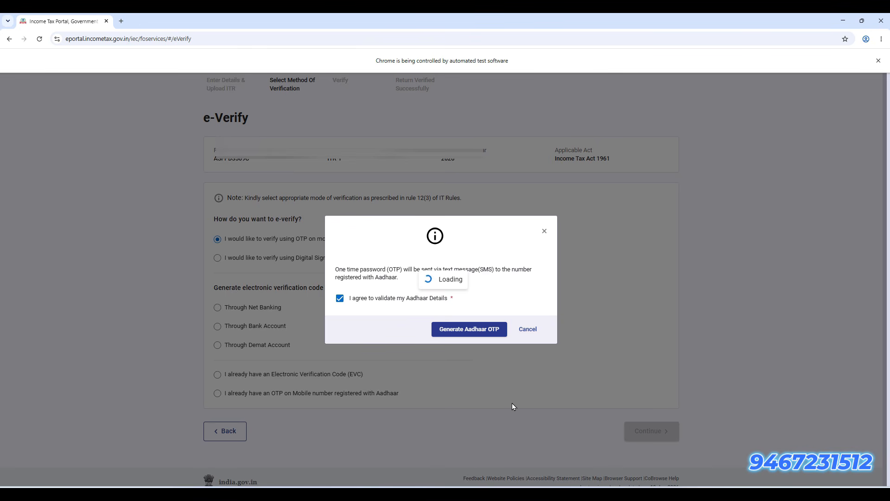